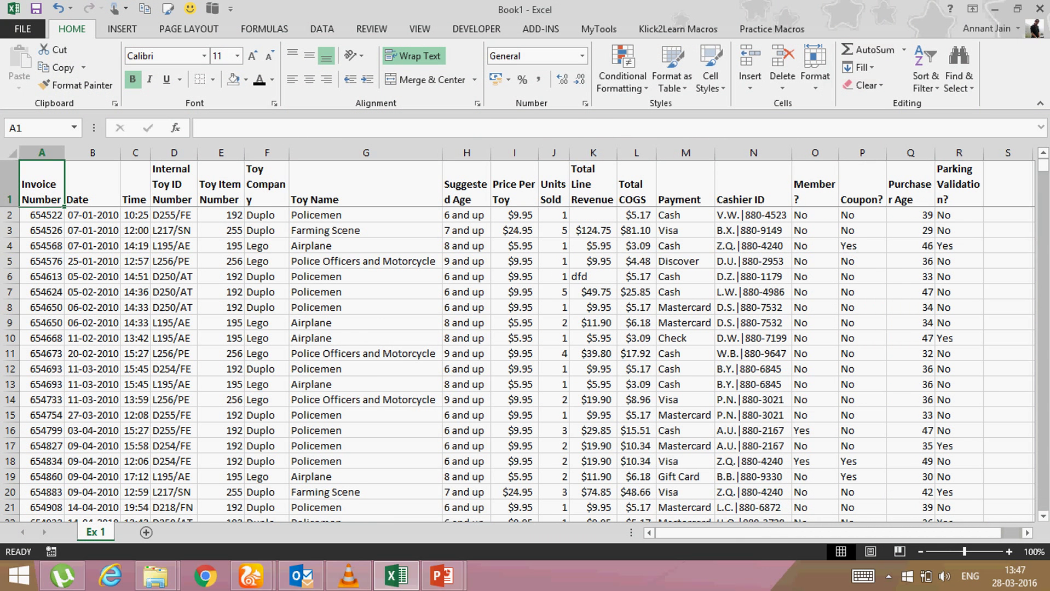
# - Examine the extent of the toy sales table from the Invoice Number header to its last column and row
pyautogui.hotkey('ctrl', 'Right')
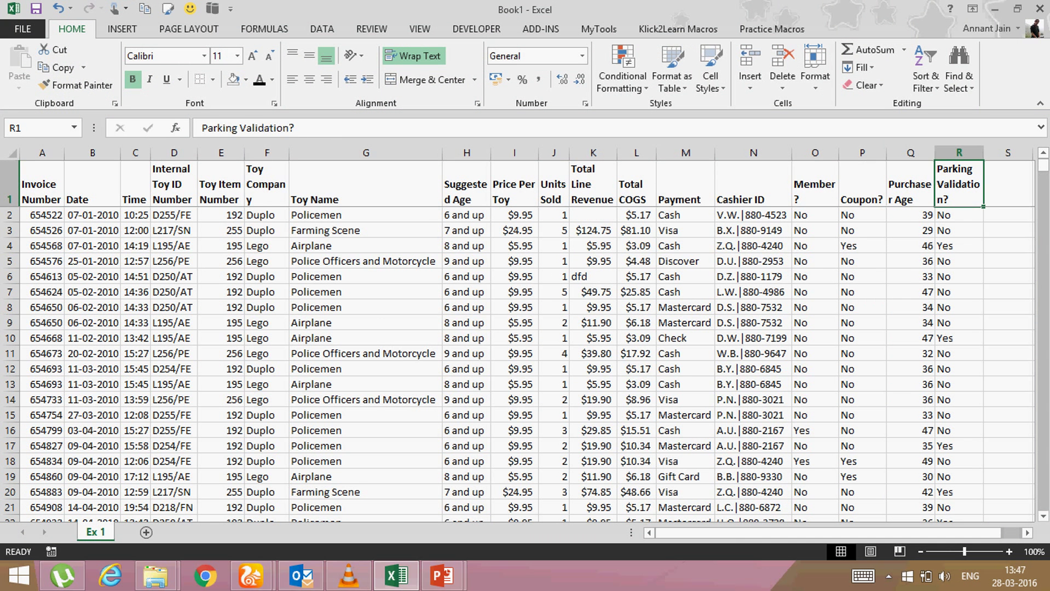
pyautogui.hotkey('ctrl', 'Left')
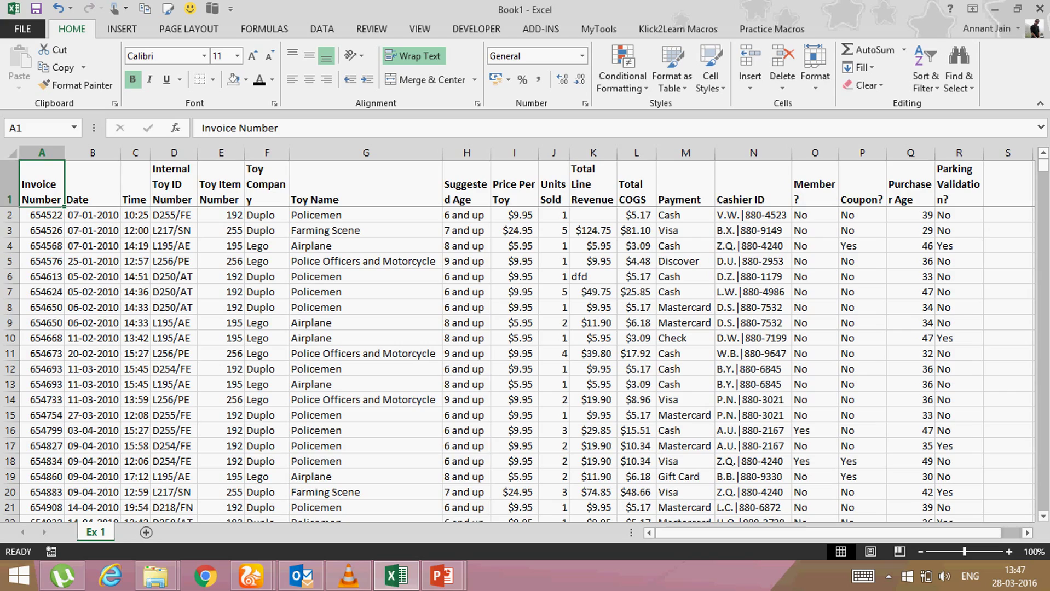
pyautogui.hotkey('ctrl', 'shift', 'Right')
pyautogui.hotkey('ctrl', 'shift', 'Down')
pyautogui.press('Left')
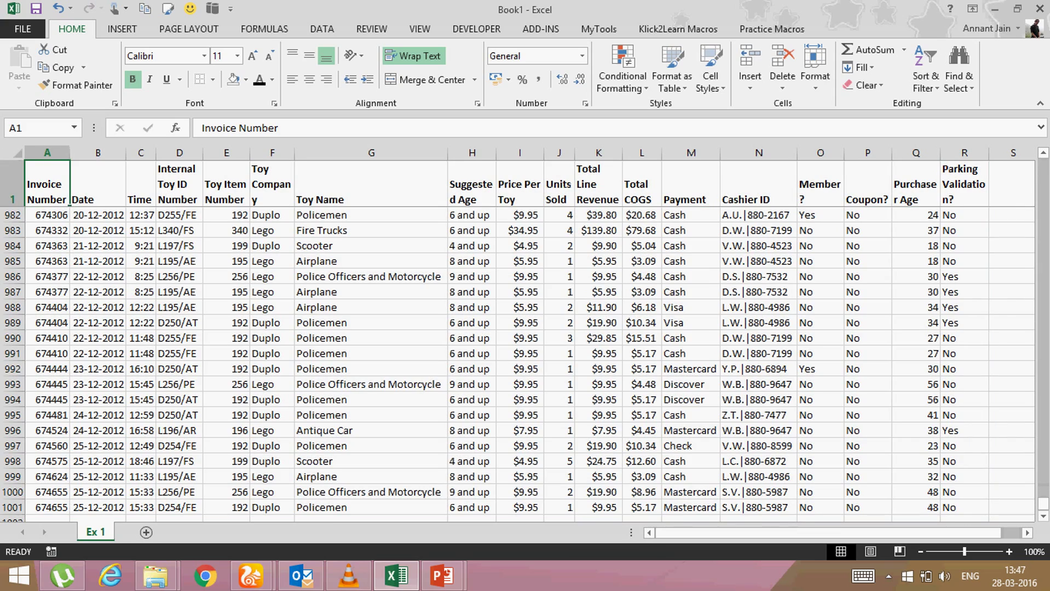
pyautogui.press('Down')
pyautogui.press('Up')
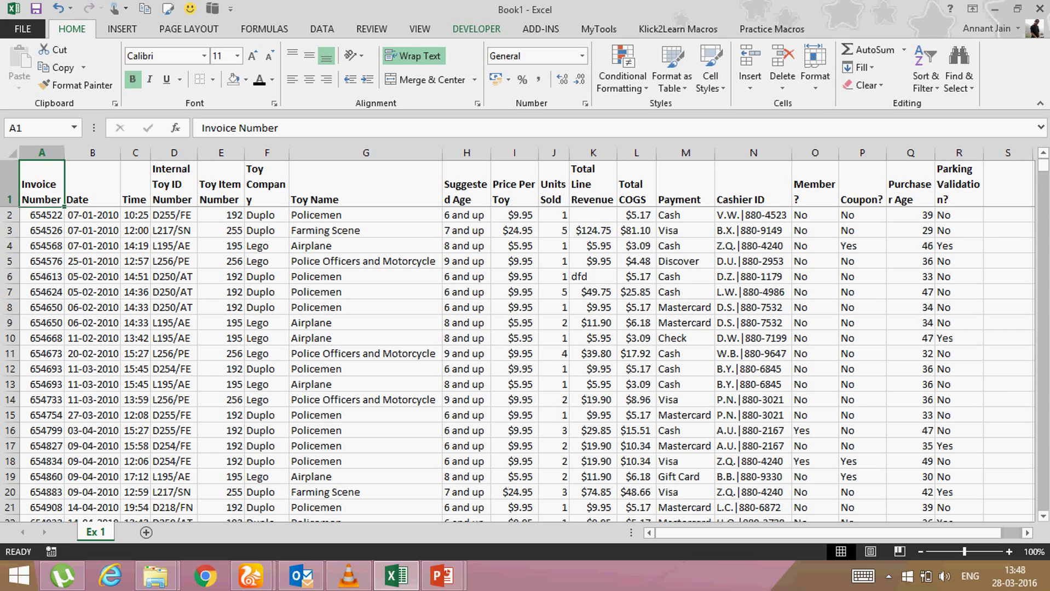
pyautogui.click(477, 29)
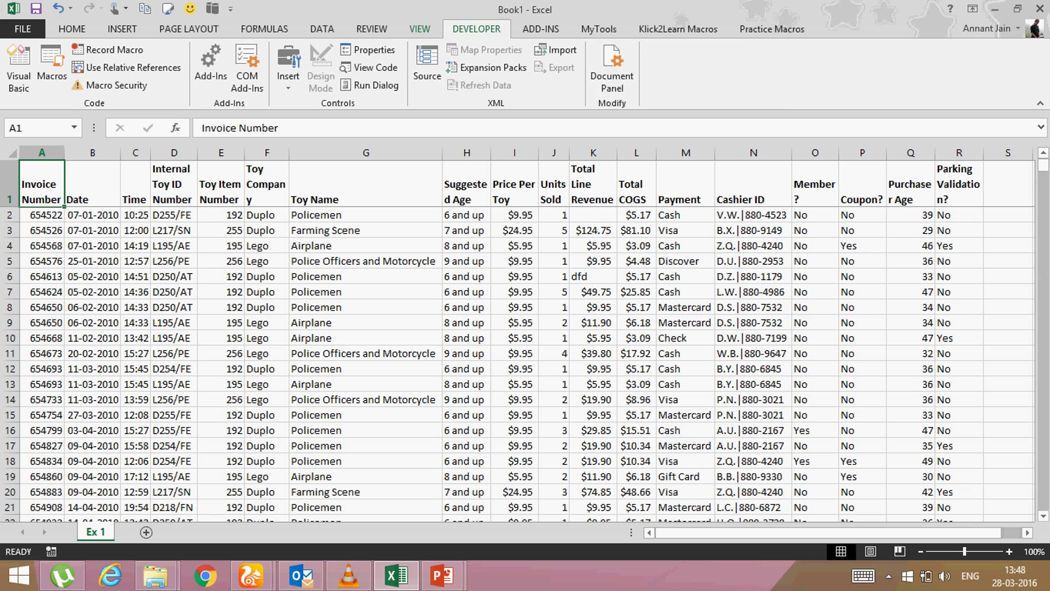
pyautogui.click(420, 28)
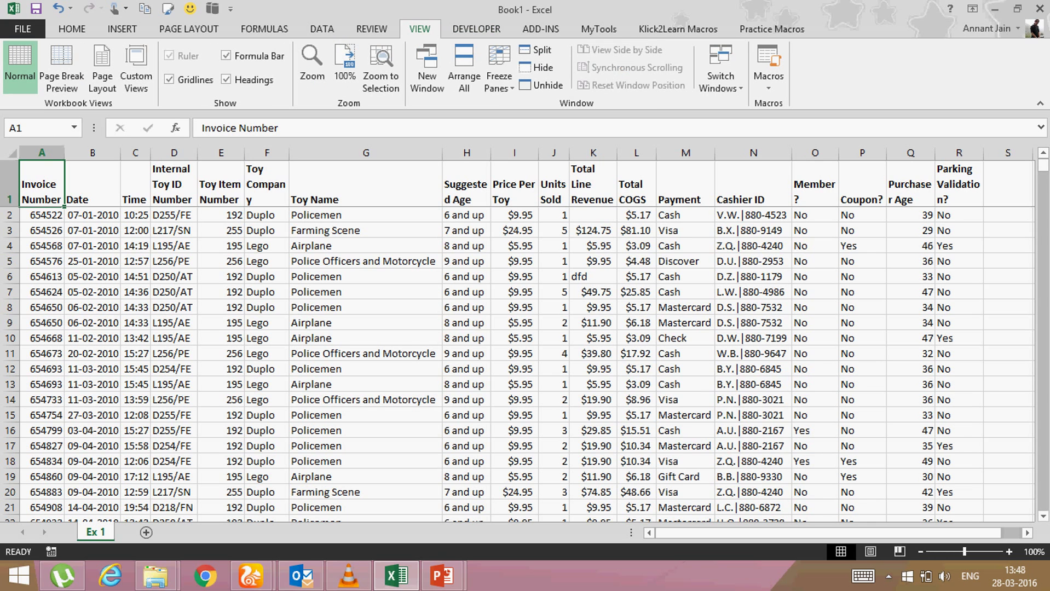
pyautogui.rightClick(419, 25)
pyautogui.click(477, 94)
pyautogui.click(420, 29)
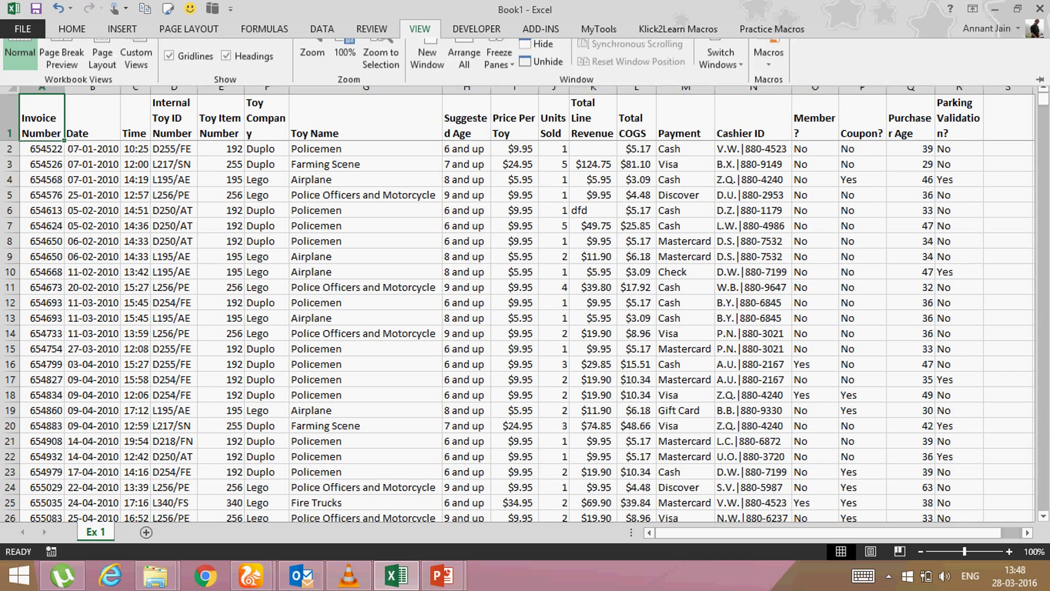
pyautogui.rightClick(425, 31)
pyautogui.click(454, 96)
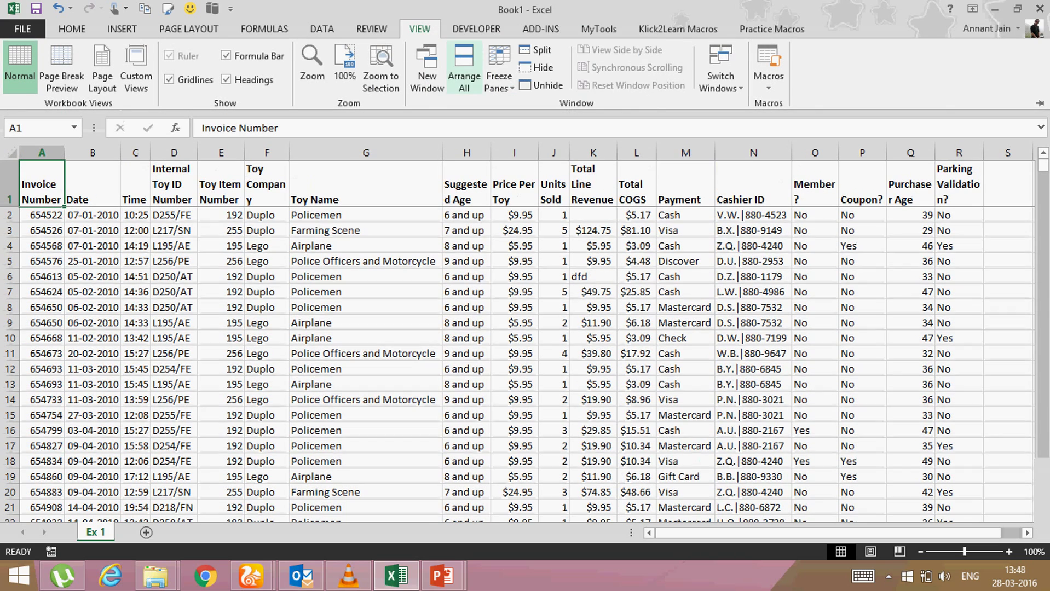
# - Toggle the Developer tab off and back on in the ribbon customization options
pyautogui.rightClick(427, 30)
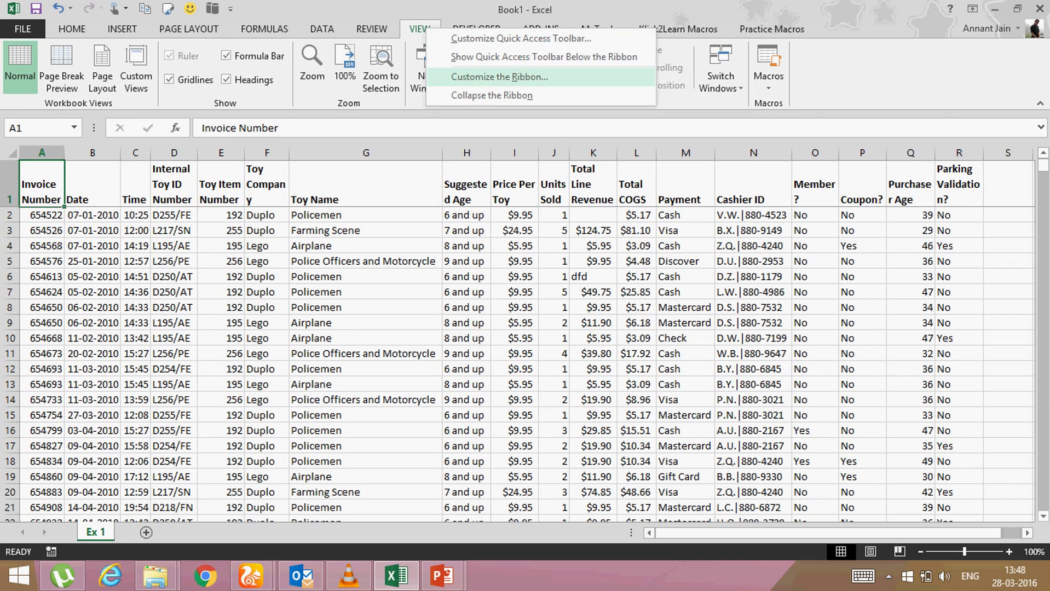
pyautogui.click(500, 76)
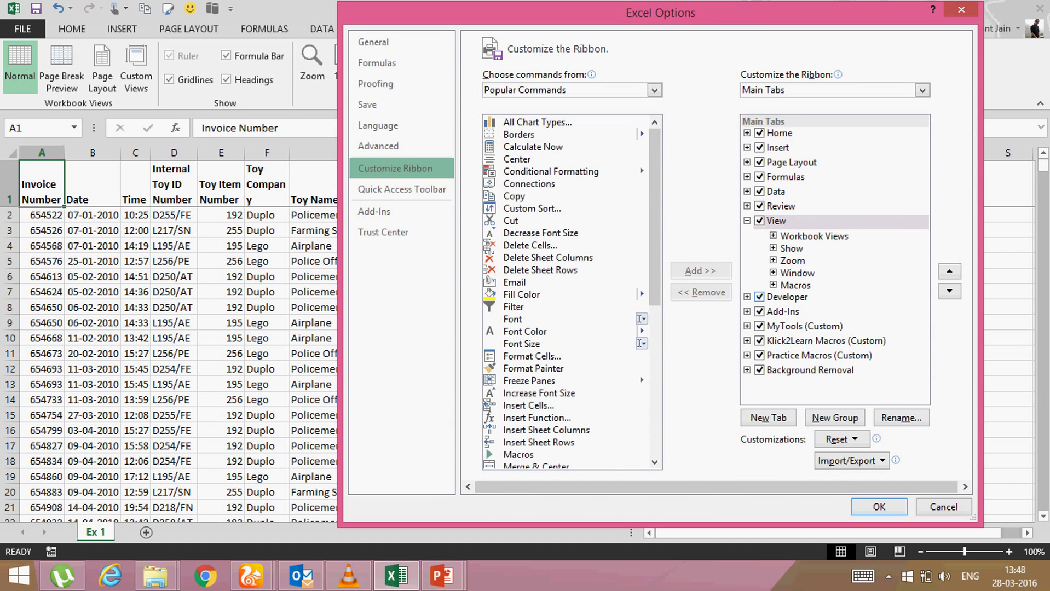
pyautogui.click(759, 297)
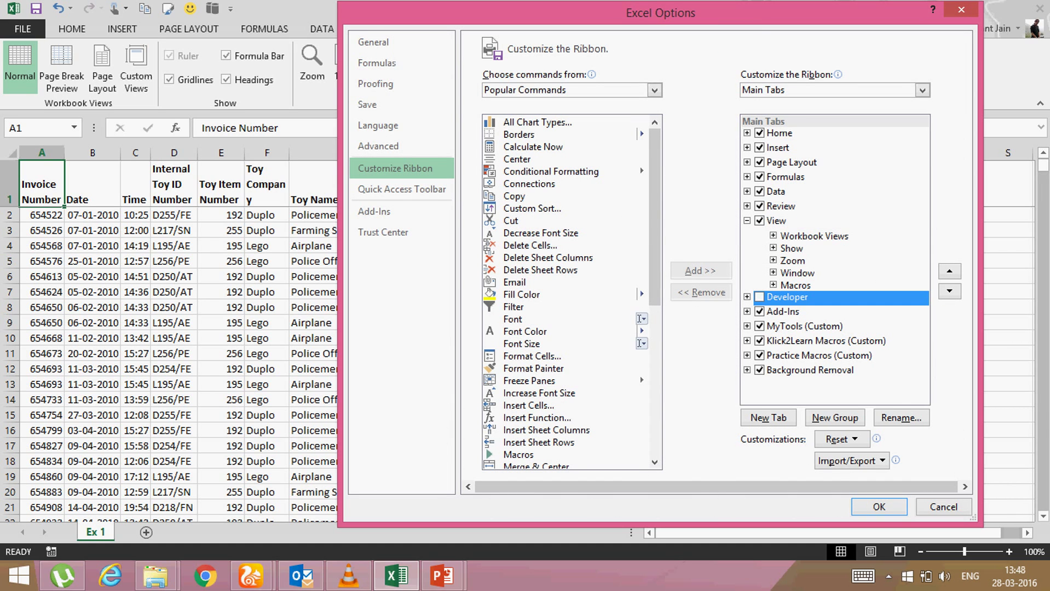
pyautogui.click(760, 297)
pyautogui.click(879, 507)
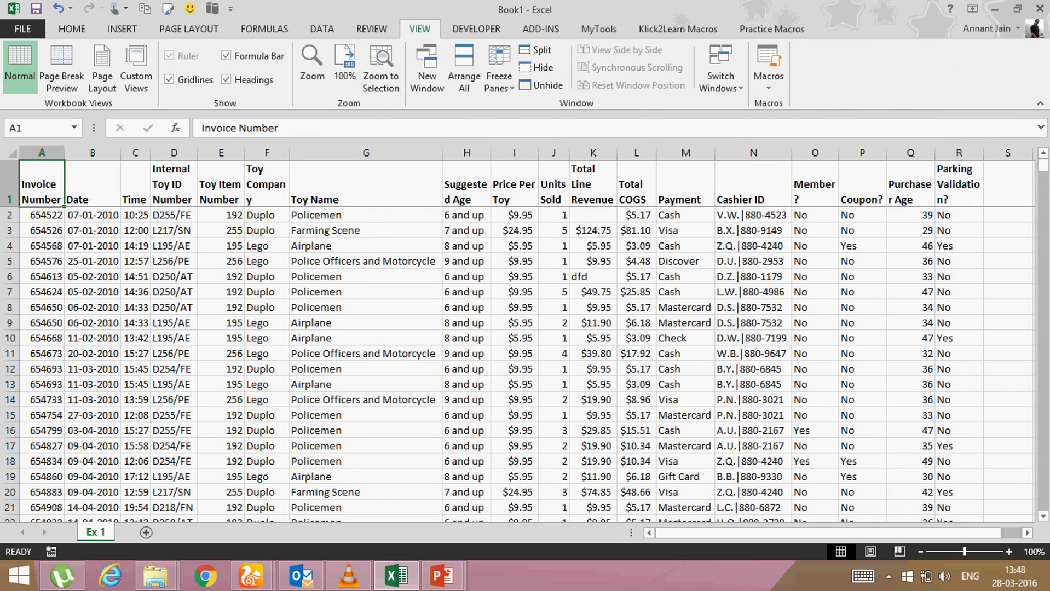
# - Set up a new macro recording named FormatReport with the shortcut Ctrl+Shift+C
pyautogui.click(482, 29)
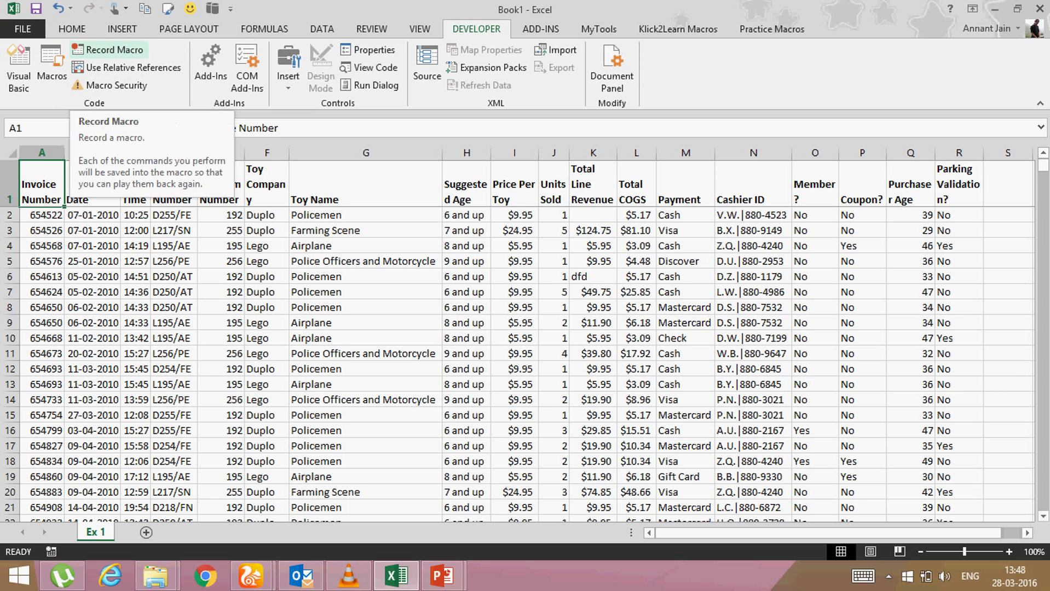
pyautogui.click(108, 49)
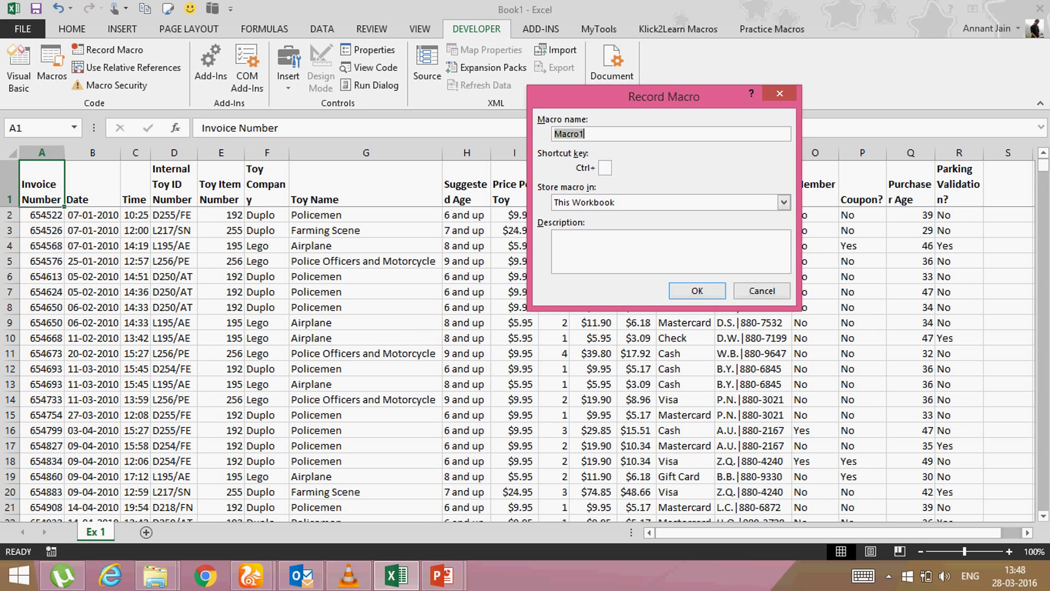
pyautogui.write('Format')
pyautogui.write('Repp')
pyautogui.press('BackSpace')
pyautogui.press('BackSpace')
pyautogui.press('BackSpace')
pyautogui.press('BackSpace')
pyautogui.write('Report')
pyautogui.write('c')
pyautogui.press('BackSpace')
pyautogui.write('C')
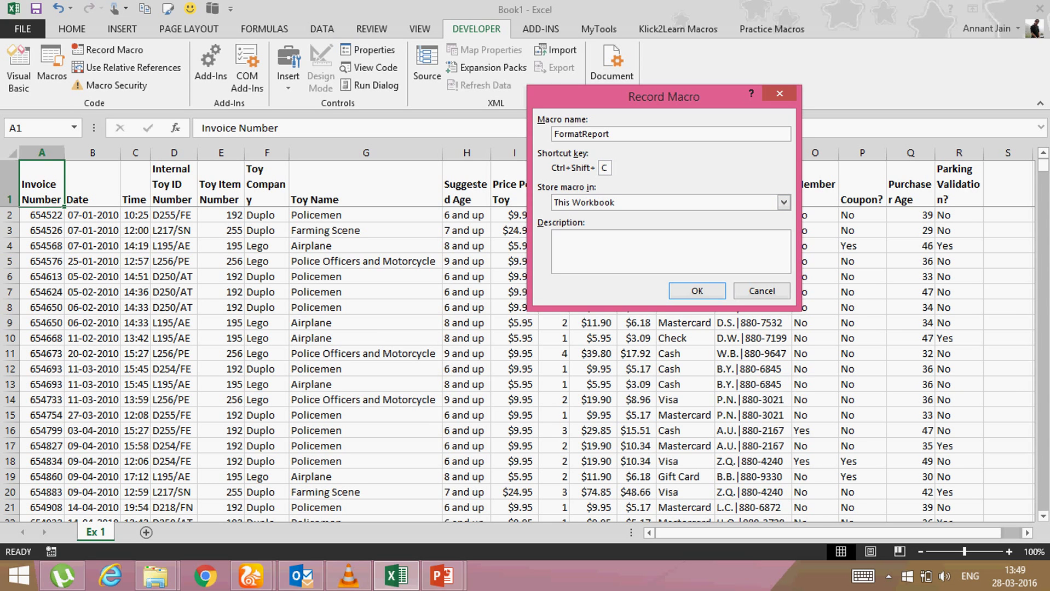
# - Describe the macro as "this macro formats my report" and try to start recording
pyautogui.click(555, 237)
pyautogui.write('this macro formats my report')
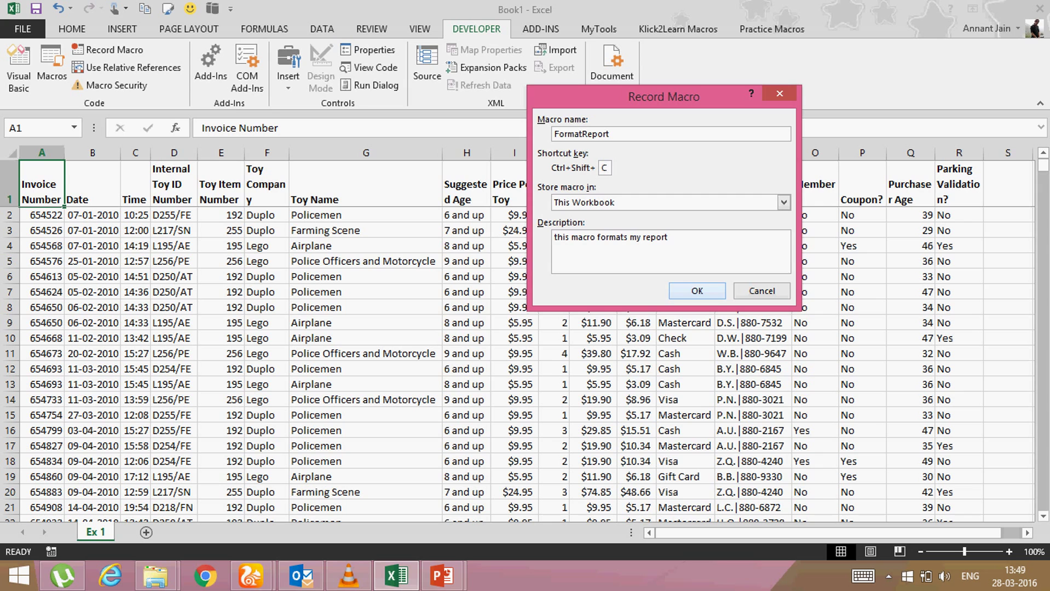
pyautogui.click(697, 291)
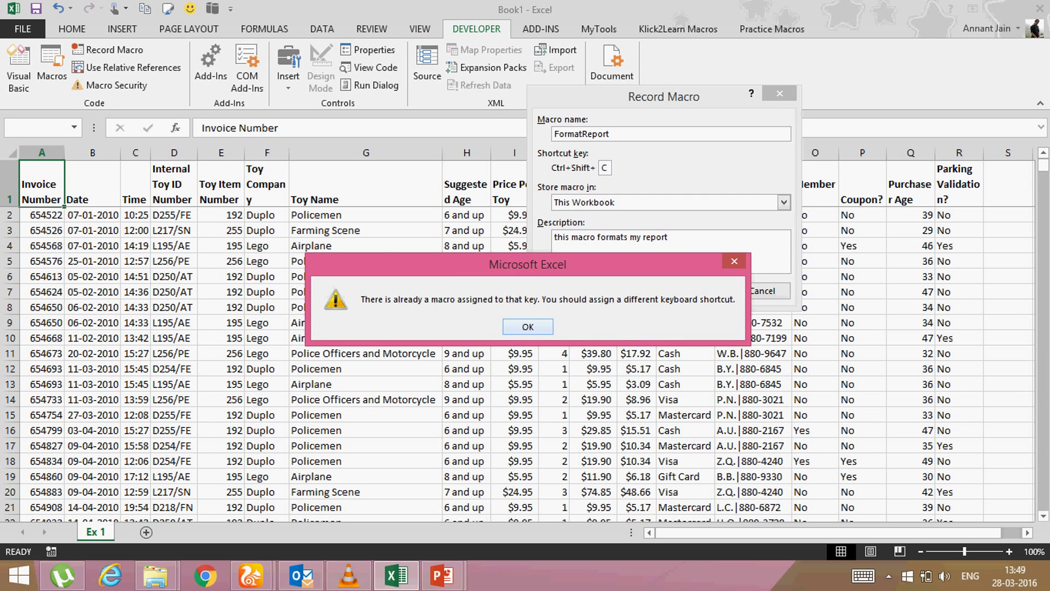
# - Change the macro's shortcut to Ctrl+Shift+F and start recording
pyautogui.press('Return')
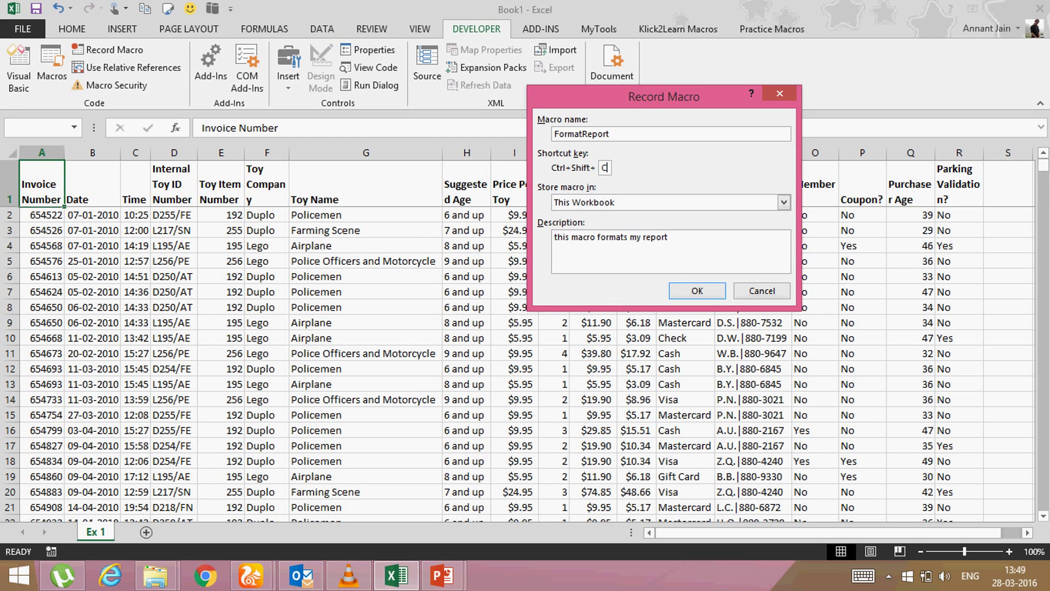
pyautogui.press('BackSpace')
pyautogui.write('Z')
pyautogui.press('BackSpace')
pyautogui.write('F')
pyautogui.press('Return')
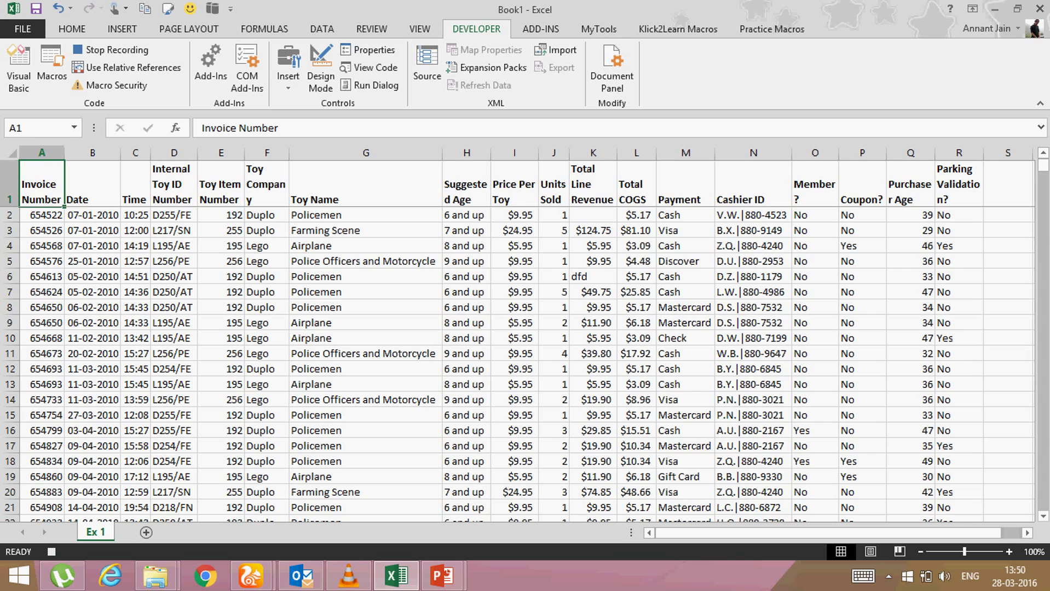
# - Apply All Borders to the entire data table, including the header row
pyautogui.hotkey('ctrl', 'shift', 'Right')
pyautogui.hotkey('ctrl', 'shift', 'Down')
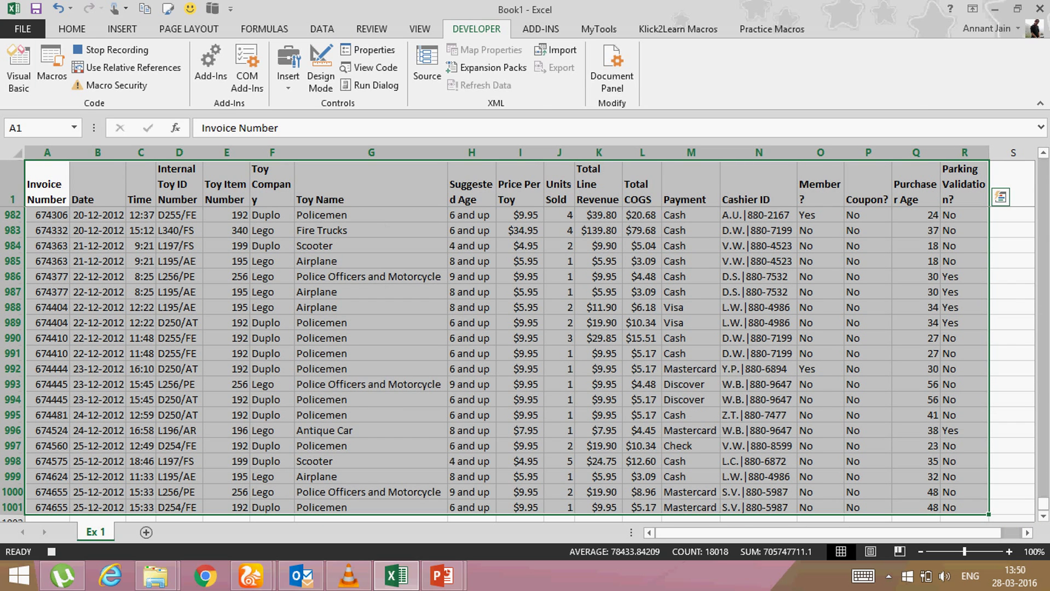
pyautogui.click(72, 29)
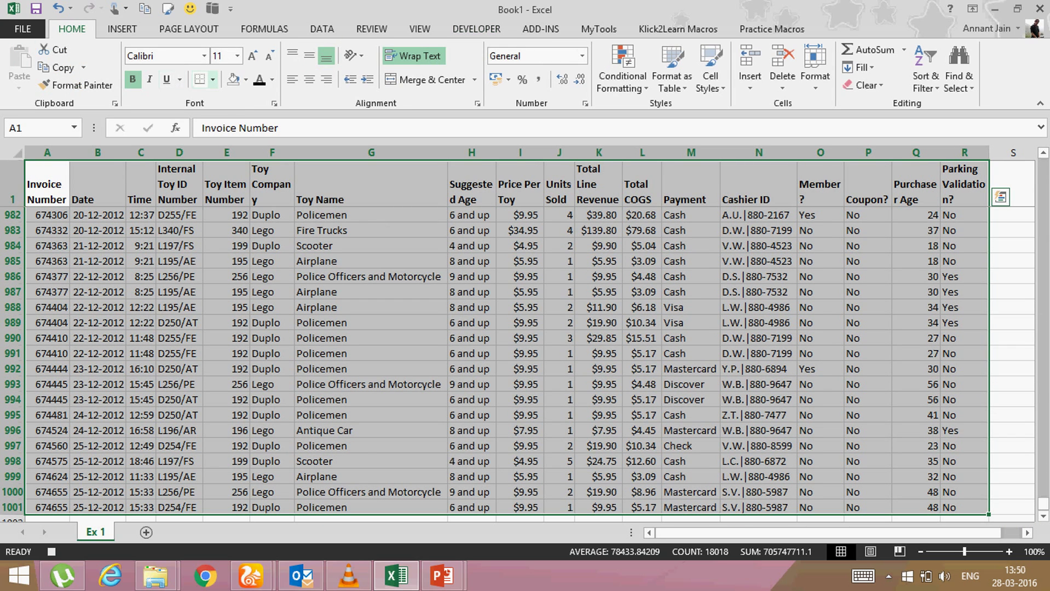
pyautogui.press('b')
pyautogui.press('Down')
pyautogui.press('Down')
pyautogui.press('Down')
pyautogui.press('Down')
pyautogui.press('Down')
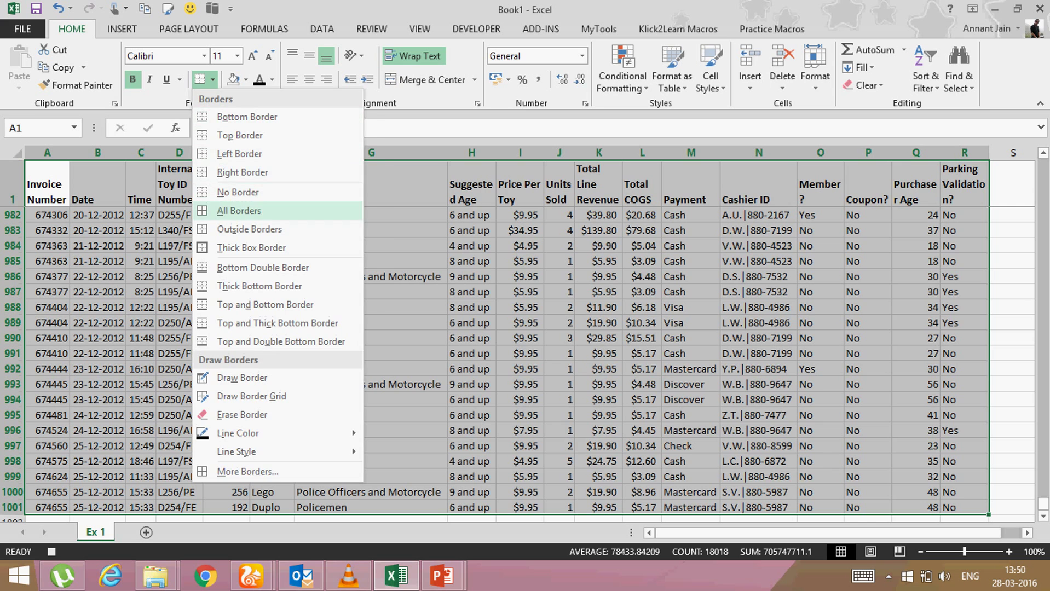
pyautogui.press('Return')
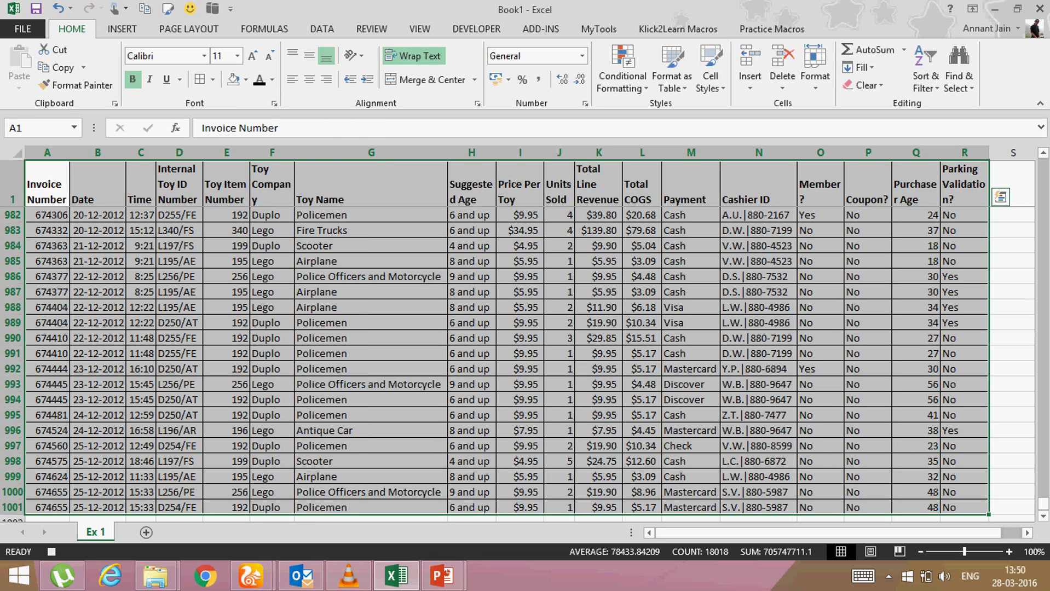
# - Format the header row with a black fill and white font
pyautogui.click(47, 184)
pyautogui.hotkey('ctrl', 'shift', 'Right')
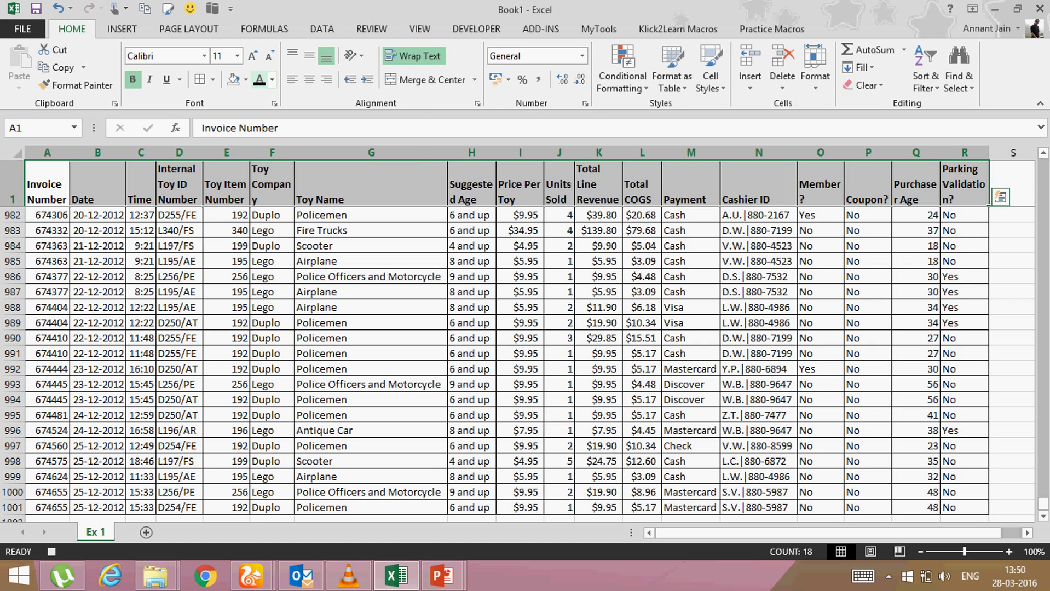
pyautogui.click(246, 80)
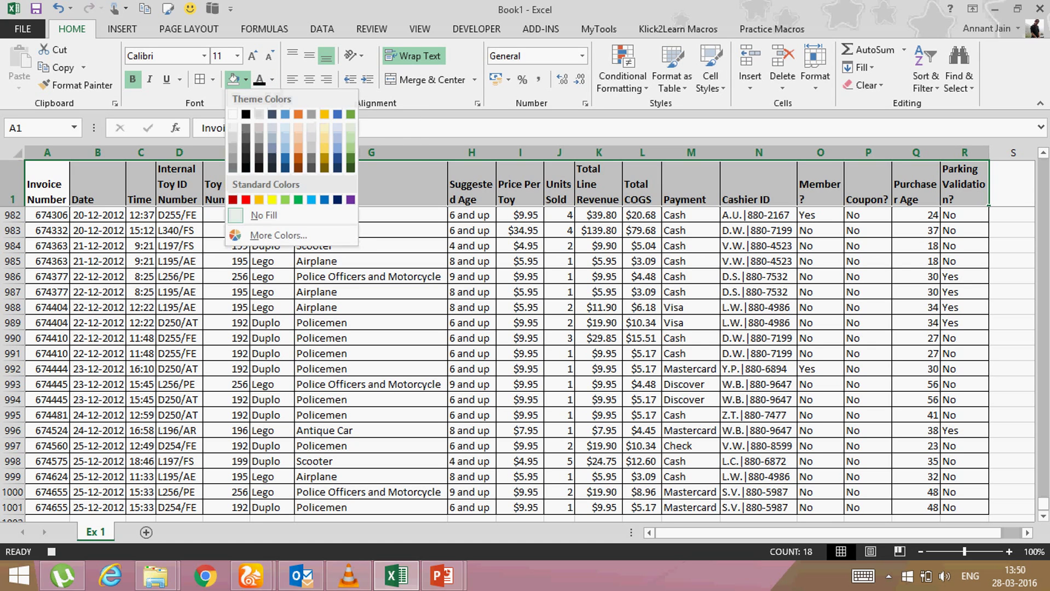
pyautogui.click(233, 114)
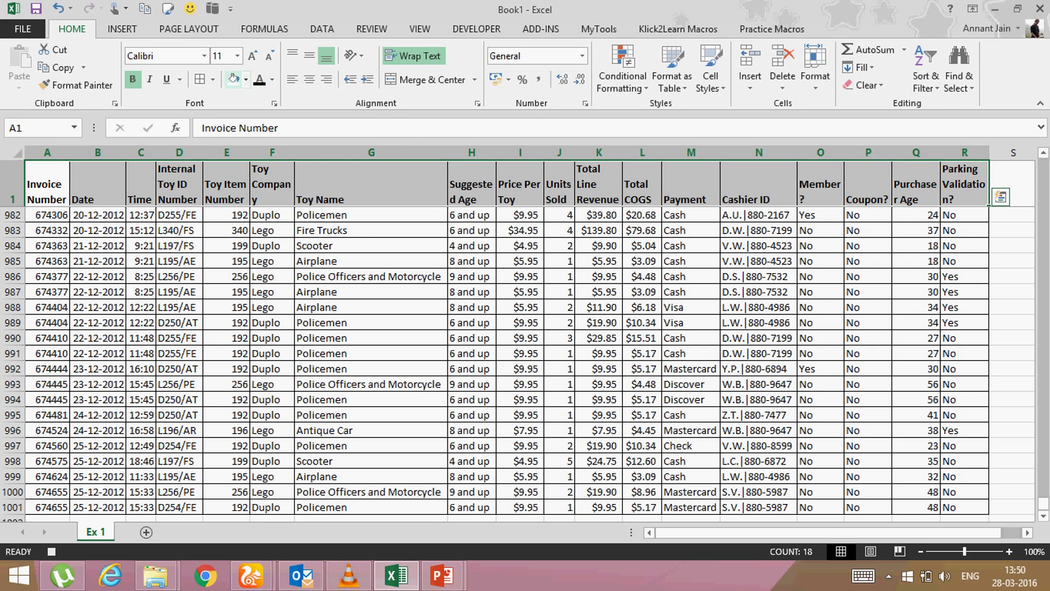
pyautogui.click(246, 80)
pyautogui.click(246, 114)
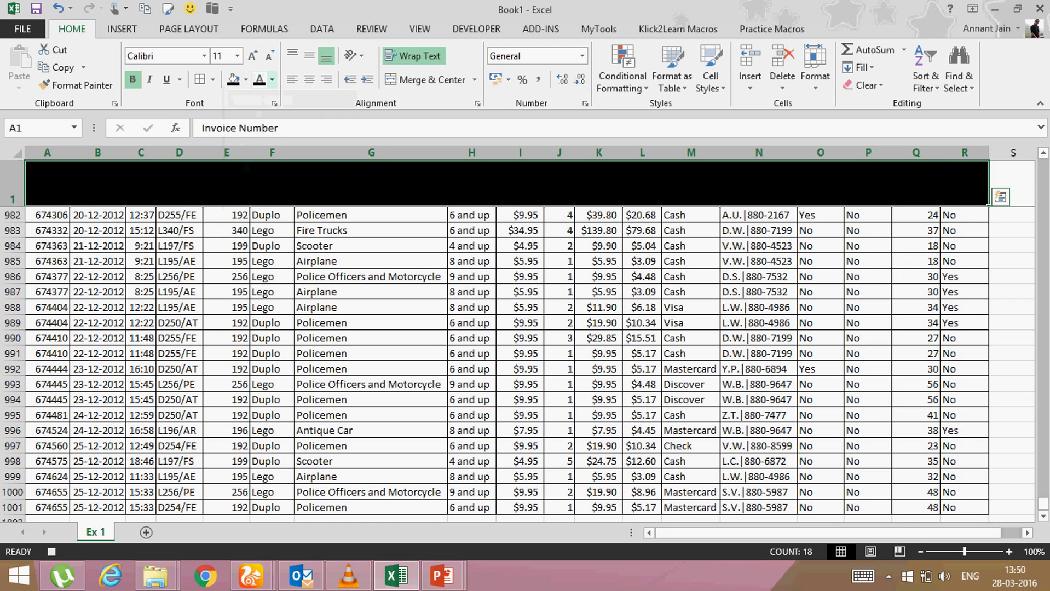
pyautogui.click(272, 80)
pyautogui.click(258, 132)
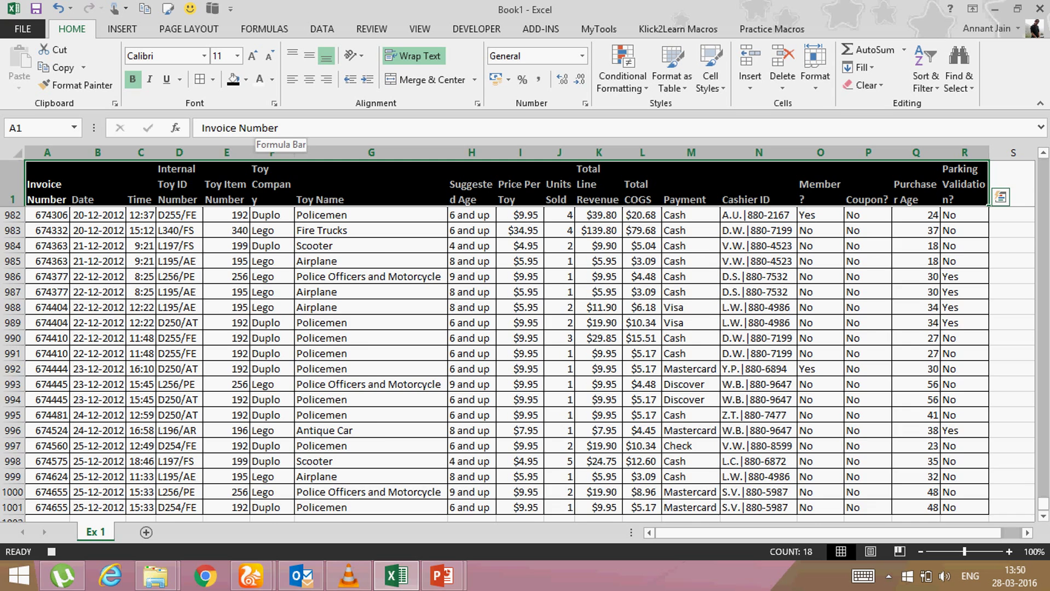
# - Return to the first data cell, A2, and stop the macro recording
pyautogui.hotkey('ctrl', 'Home')
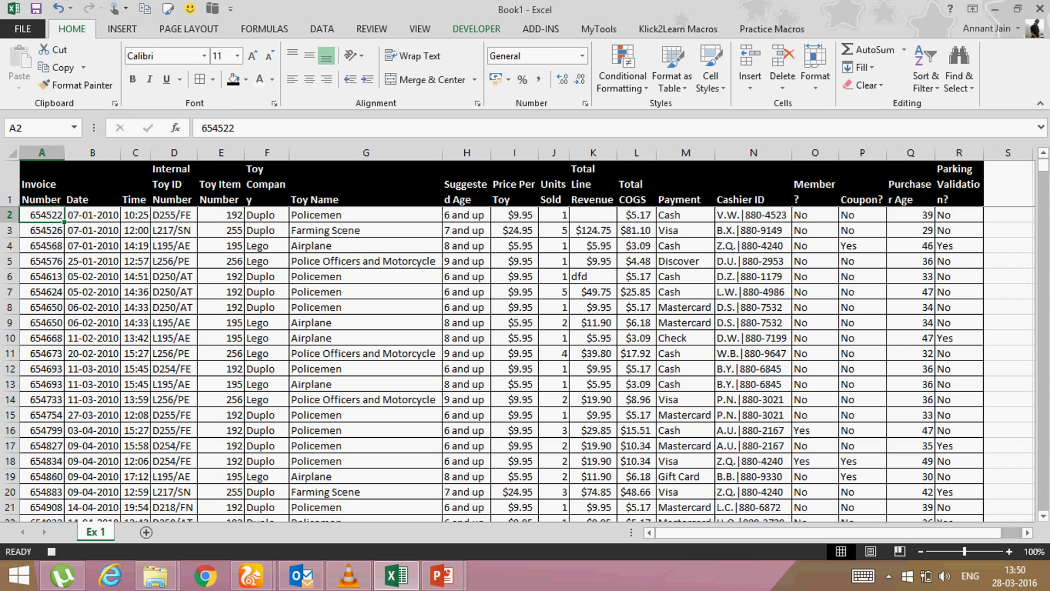
pyautogui.click(476, 28)
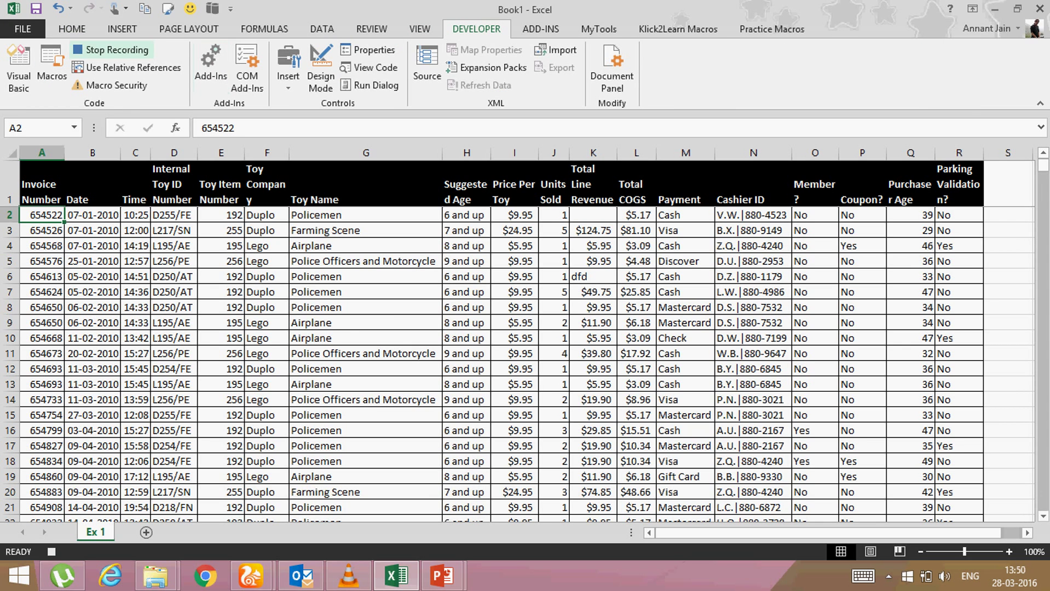
pyautogui.click(111, 50)
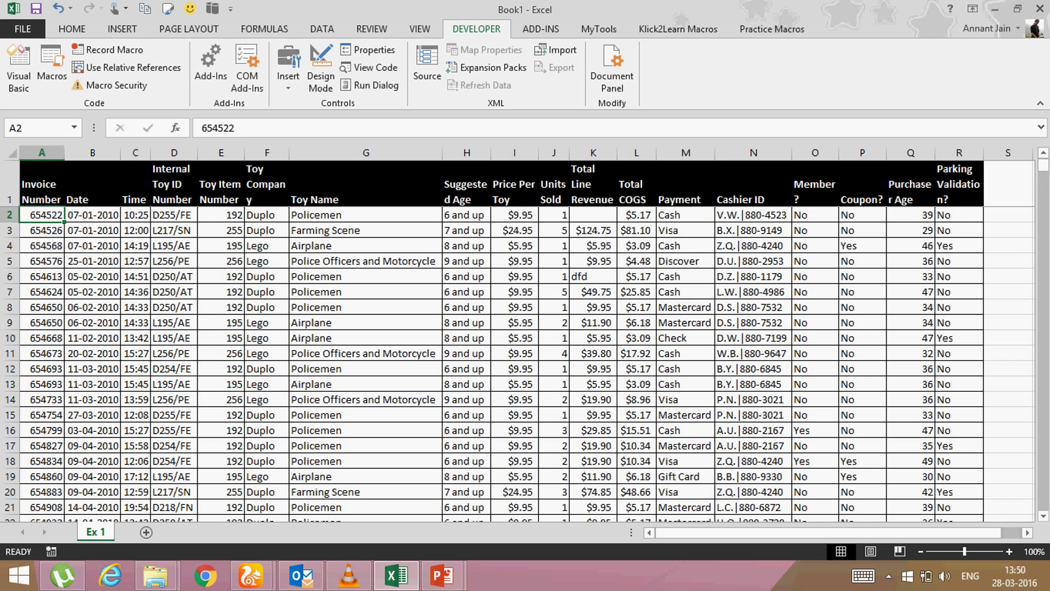
# - Remove the borders from the entire data table, including the header row
pyautogui.hotkey('ctrl', 'Up')
pyautogui.hotkey('ctrl', 'shift', 'Right')
pyautogui.hotkey('ctrl', 'shift', 'Down')
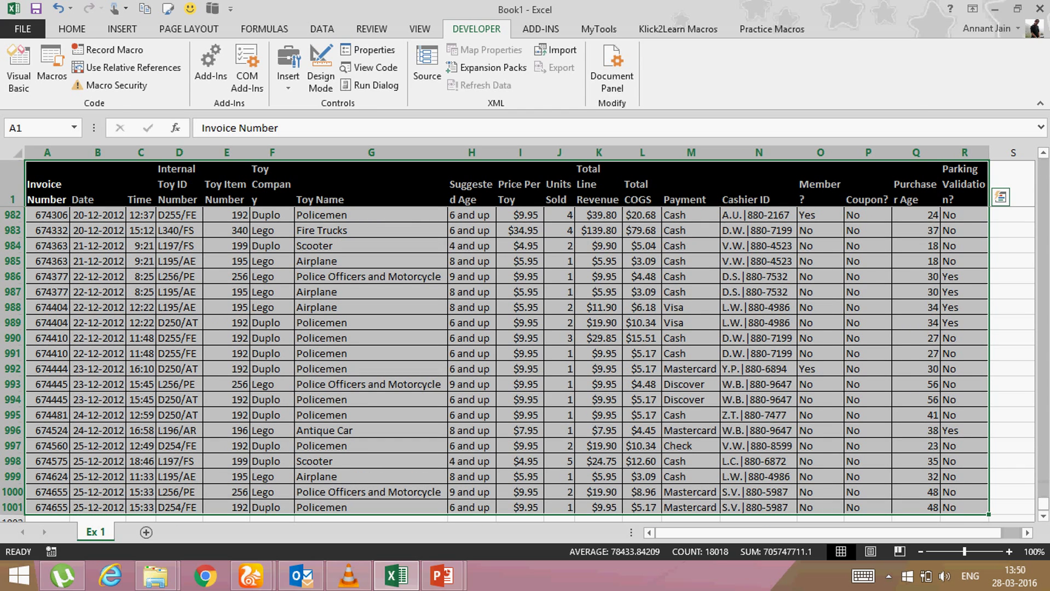
pyautogui.press('alt')
pyautogui.press('h')
pyautogui.press('b')
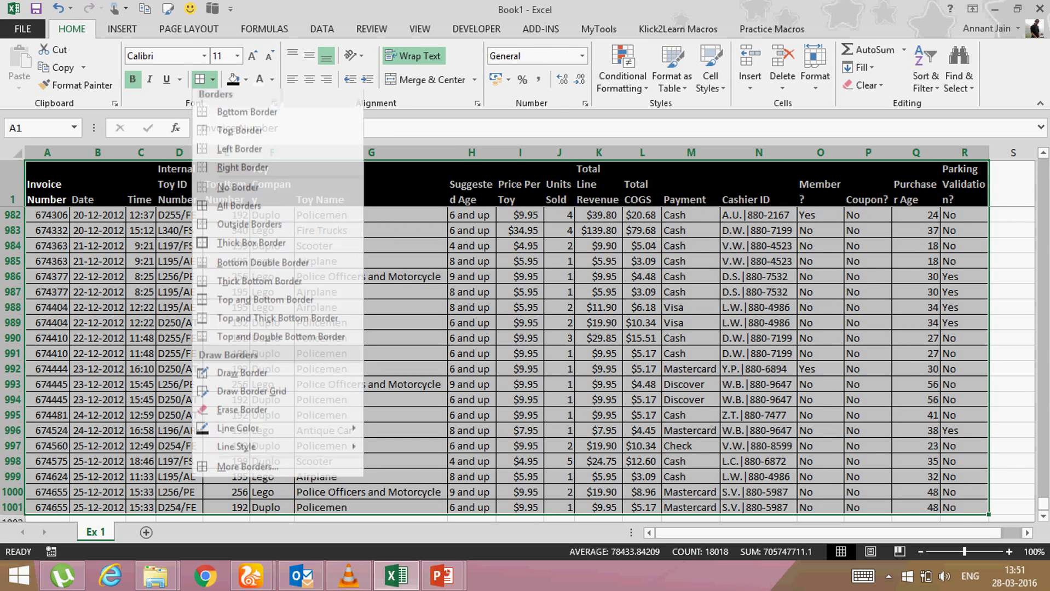
pyautogui.press('Down')
pyautogui.press('Down')
pyautogui.press('Down')
pyautogui.press('Down')
pyautogui.press('Down')
pyautogui.press('Down')
pyautogui.press('Return')
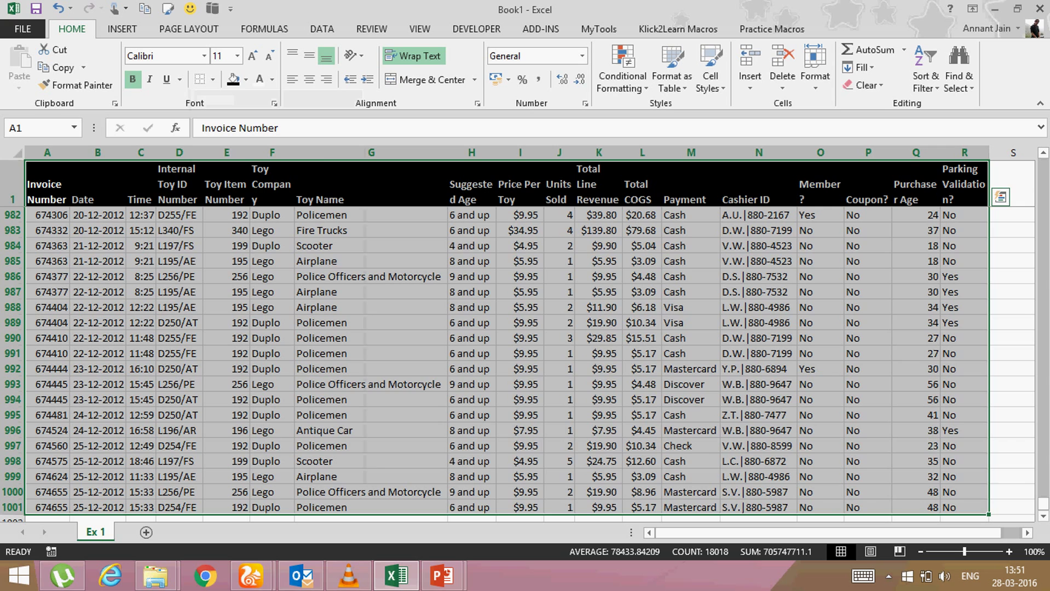
# - Remove the fill from the header row and set its font to black
pyautogui.hotkey('ctrl', 'shift', 'Up')
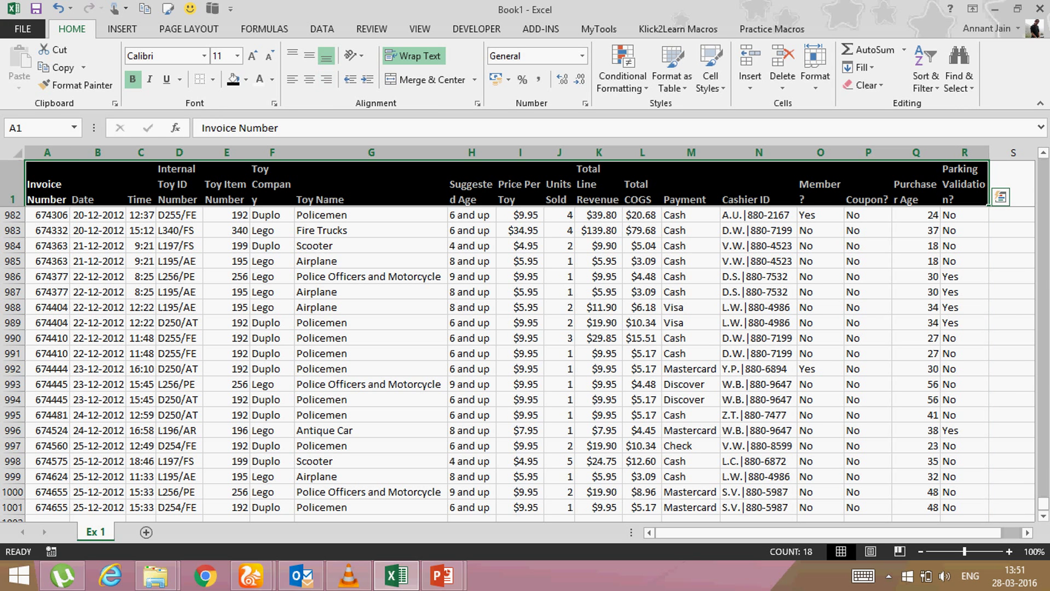
pyautogui.click(245, 79)
pyautogui.press('Return')
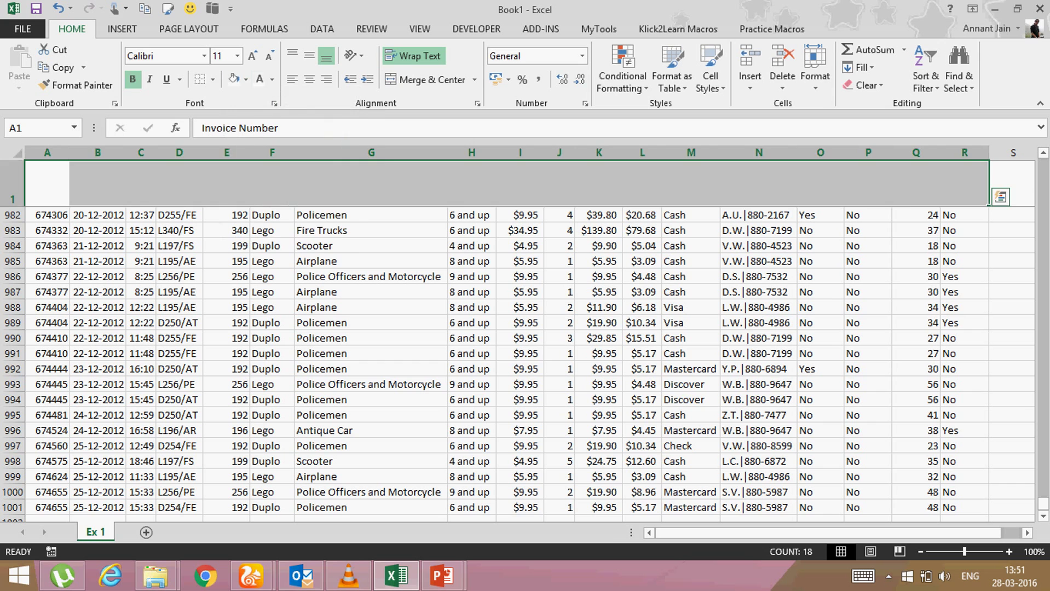
pyautogui.hotkey('alt', 'h')
pyautogui.press('f')
pyautogui.press('c')
pyautogui.press('Return')
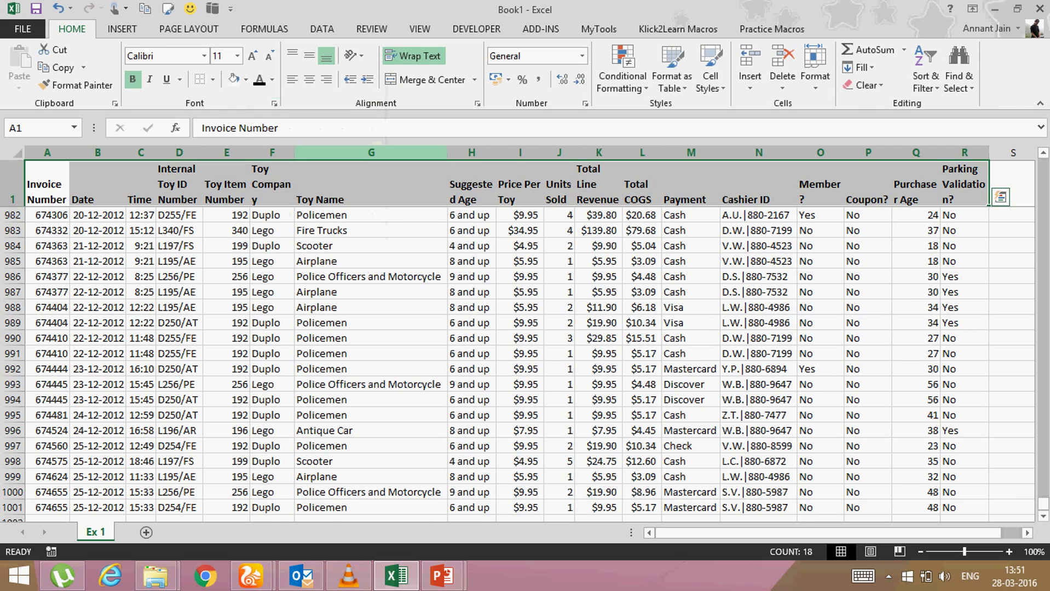
# - Starting at cell A1, run the FormatReport macro stored in This Workbook, and return to cell A2
pyautogui.hotkey('ctrl', 'Home')
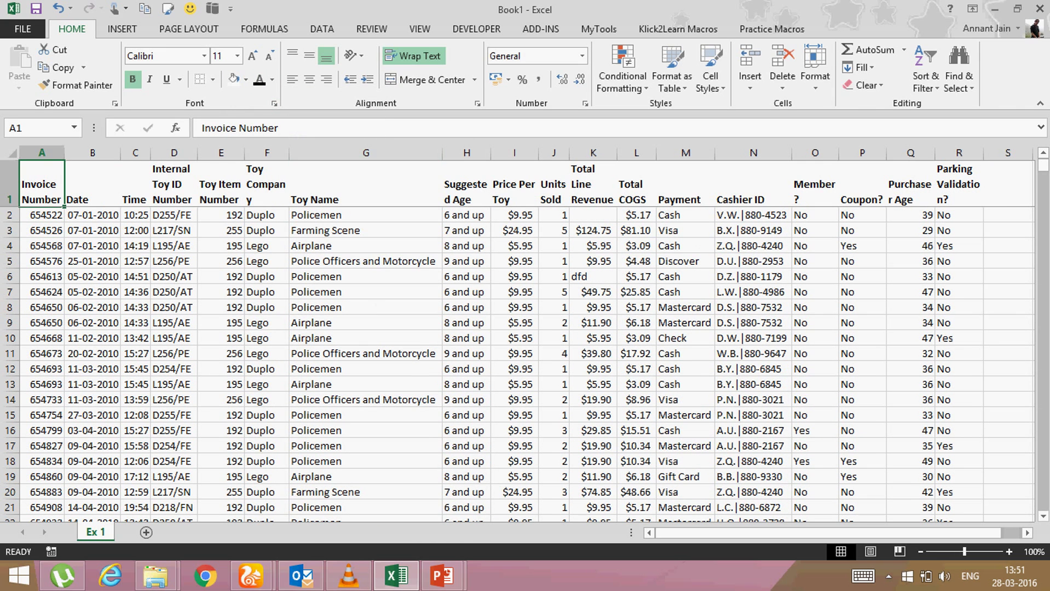
pyautogui.click(476, 29)
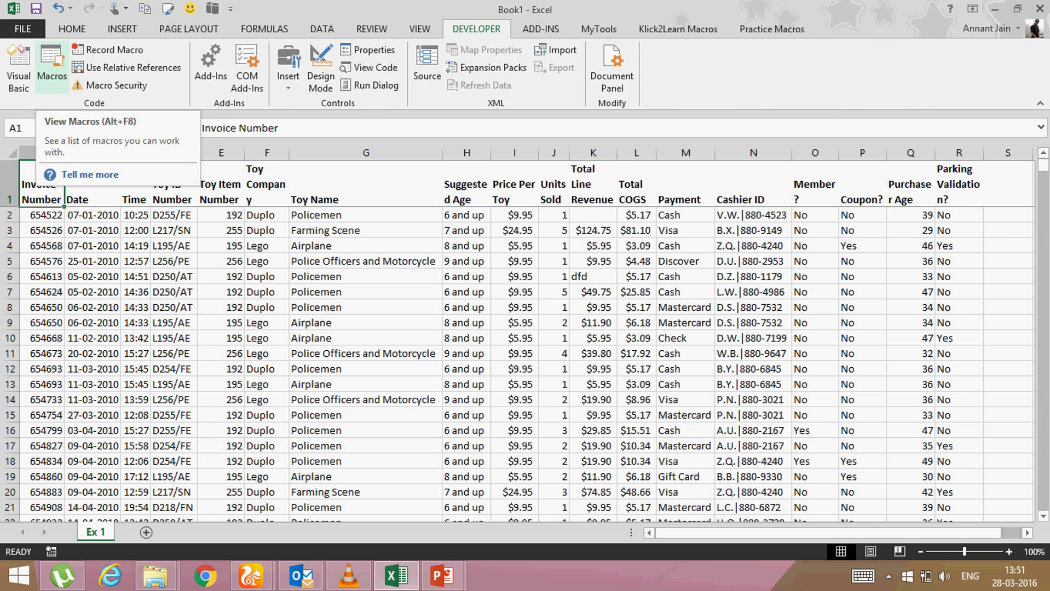
pyautogui.click(52, 66)
pyautogui.click(769, 253)
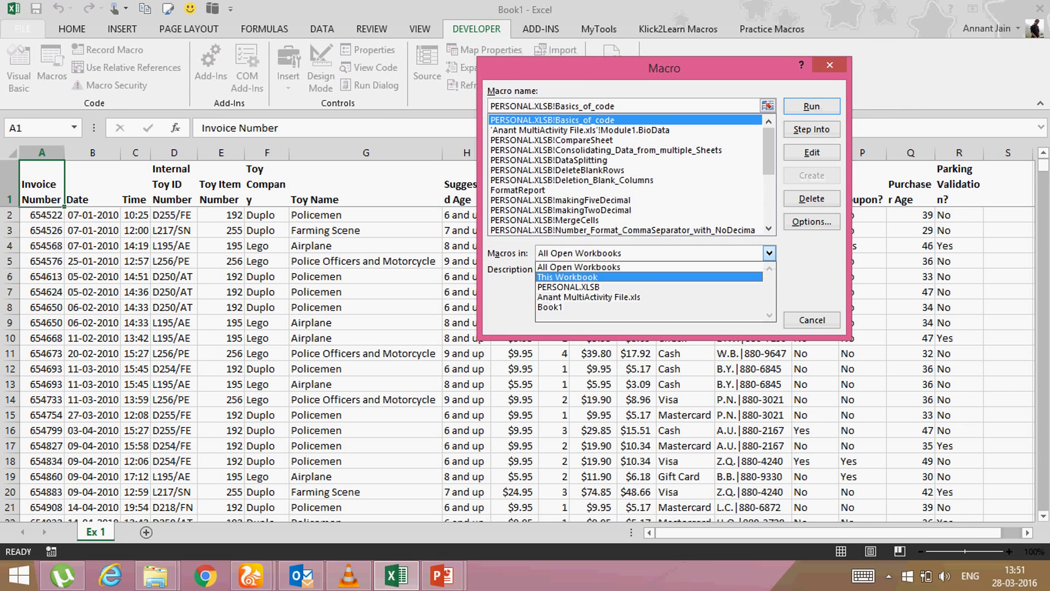
pyautogui.click(595, 277)
pyautogui.click(529, 121)
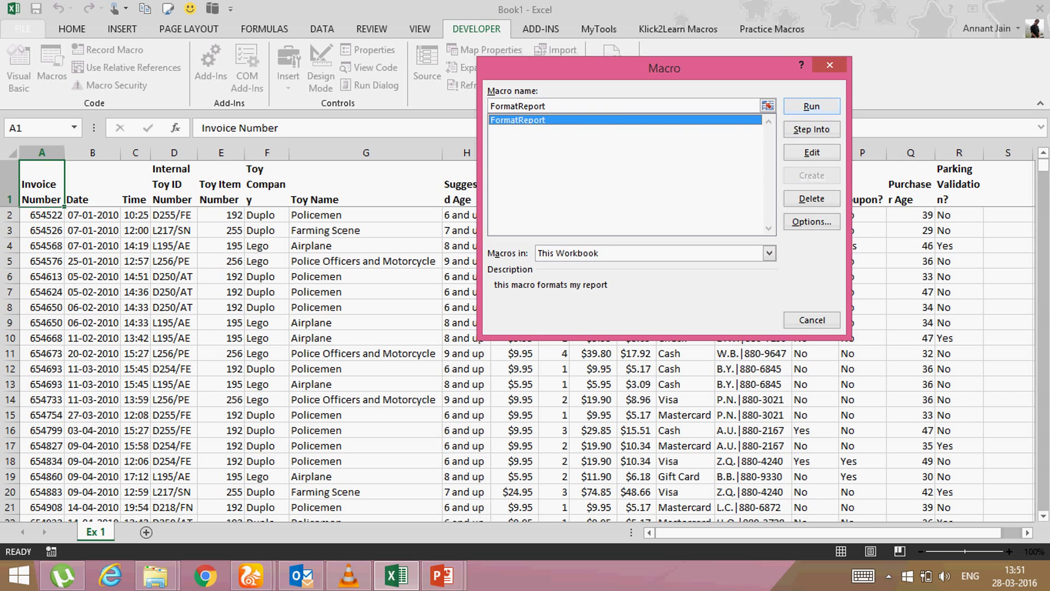
pyautogui.click(812, 106)
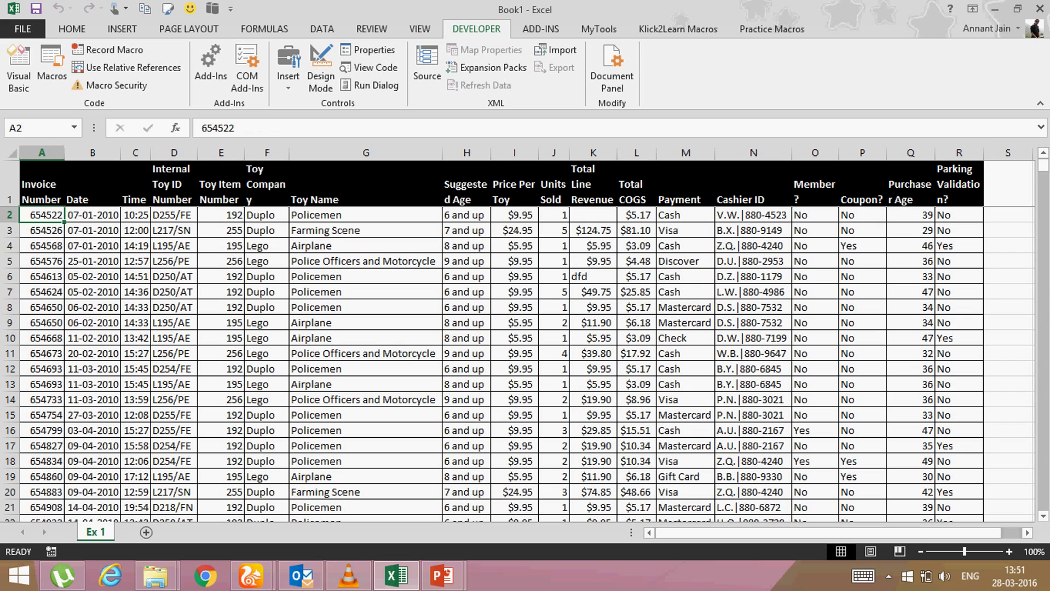
pyautogui.click(636, 261)
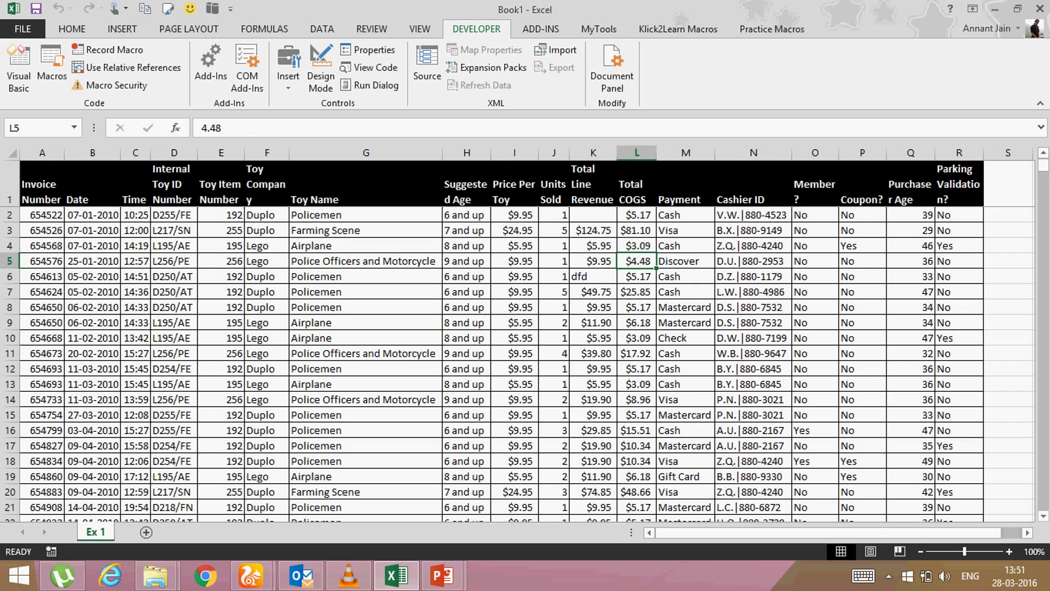
pyautogui.click(42, 215)
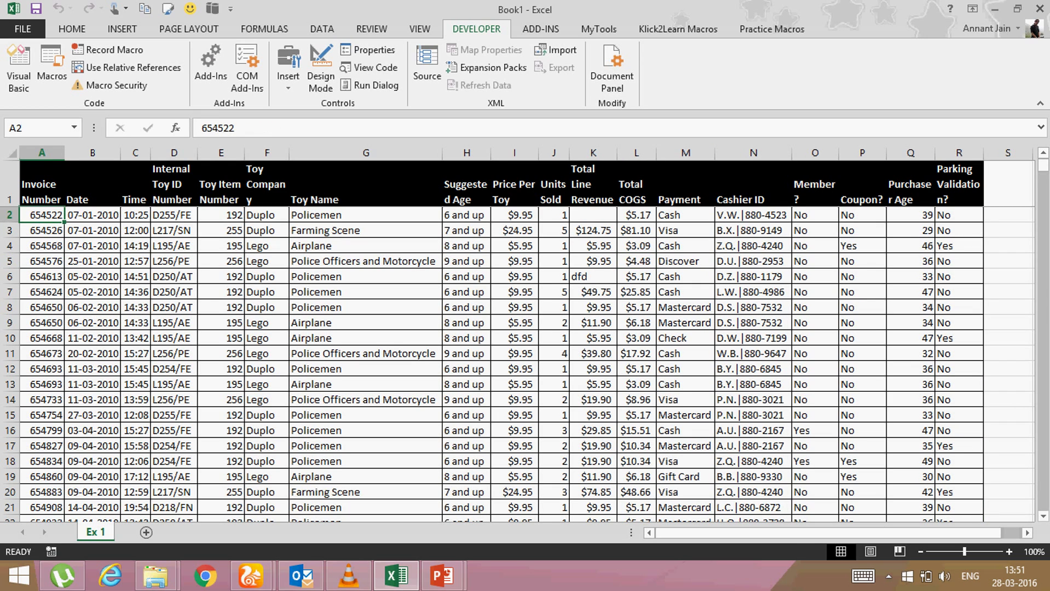
# - Remove all borders from the entire data table, including the header row
pyautogui.click(42, 184)
pyautogui.hotkey('ctrl', 'shift', 'Right')
pyautogui.hotkey('ctrl', 'shift', 'Down')
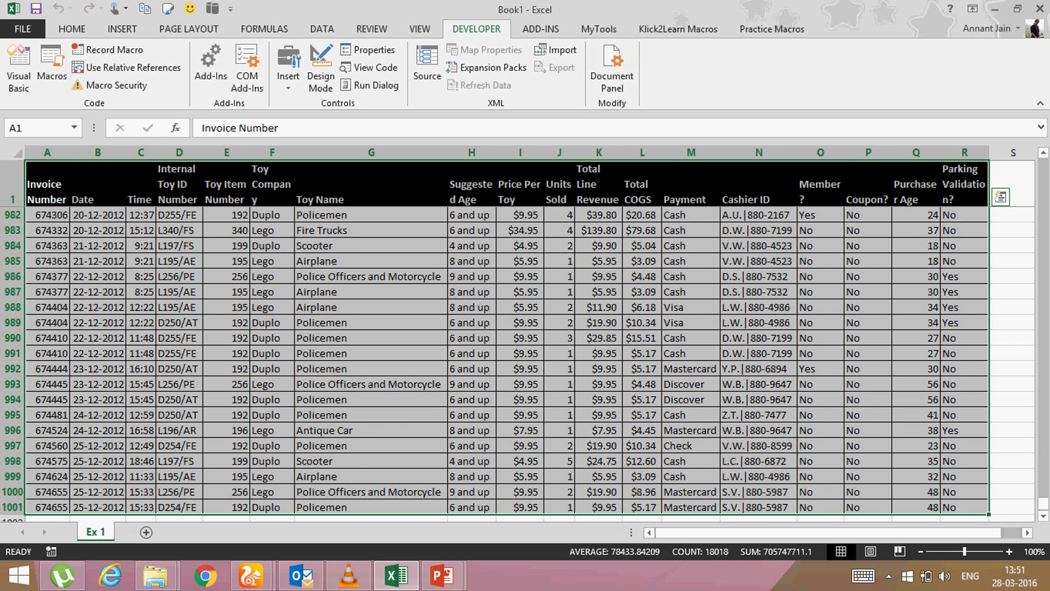
pyautogui.scroll(1, 518, 335)
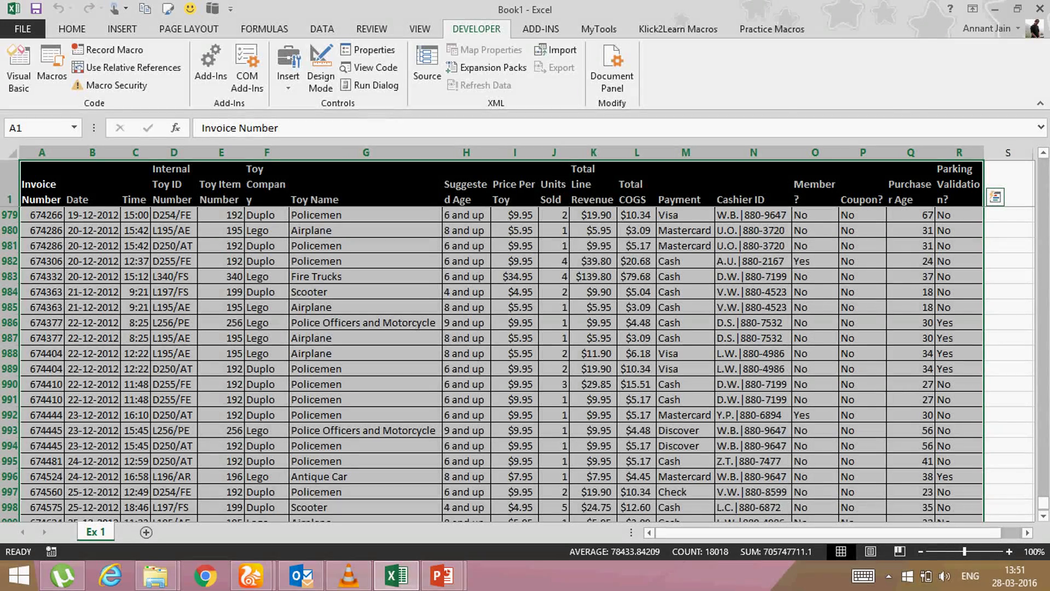
pyautogui.hotkey('alt', 'h')
pyautogui.press('b')
pyautogui.press('n')
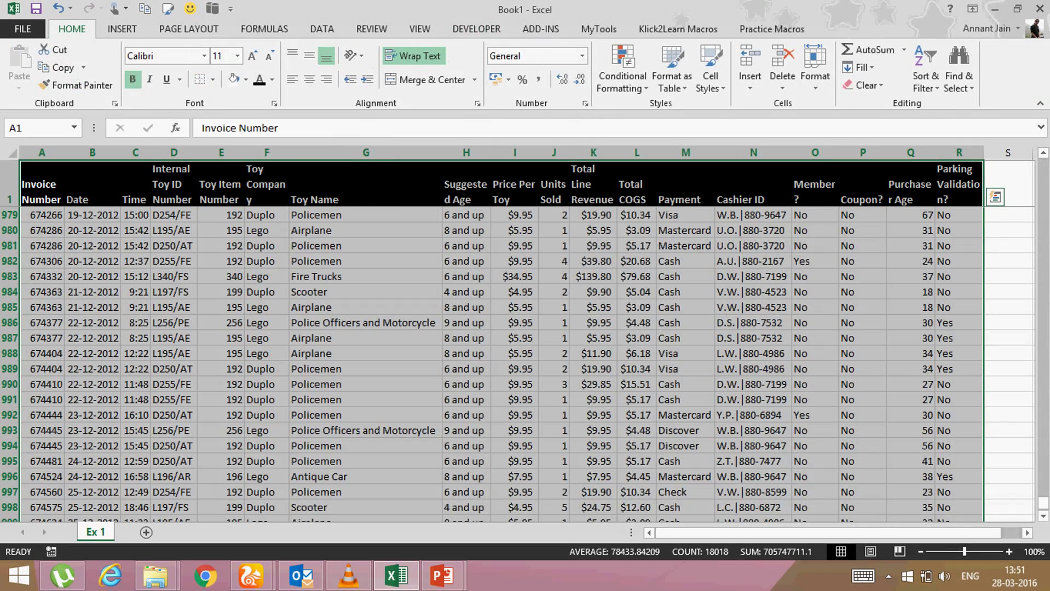
# - Clear the header row's fill and reset its font color to automatic
pyautogui.hotkey('ctrl', 'Home')
pyautogui.hotkey('ctrl', 'shift', 'Right')
pyautogui.press('Up')
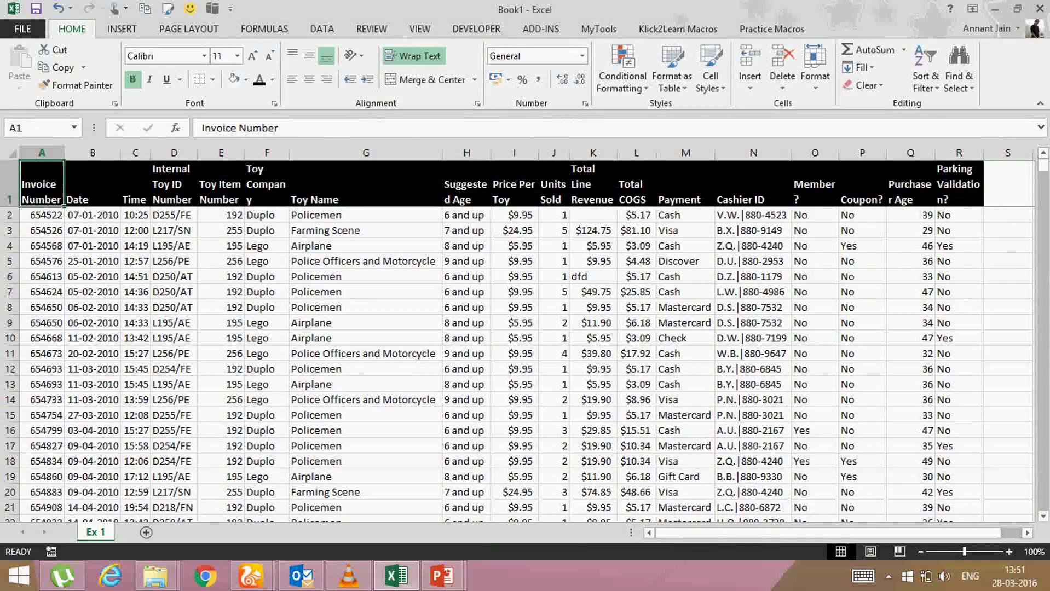
pyautogui.hotkey('ctrl', 'shift', 'Right')
pyautogui.click(234, 79)
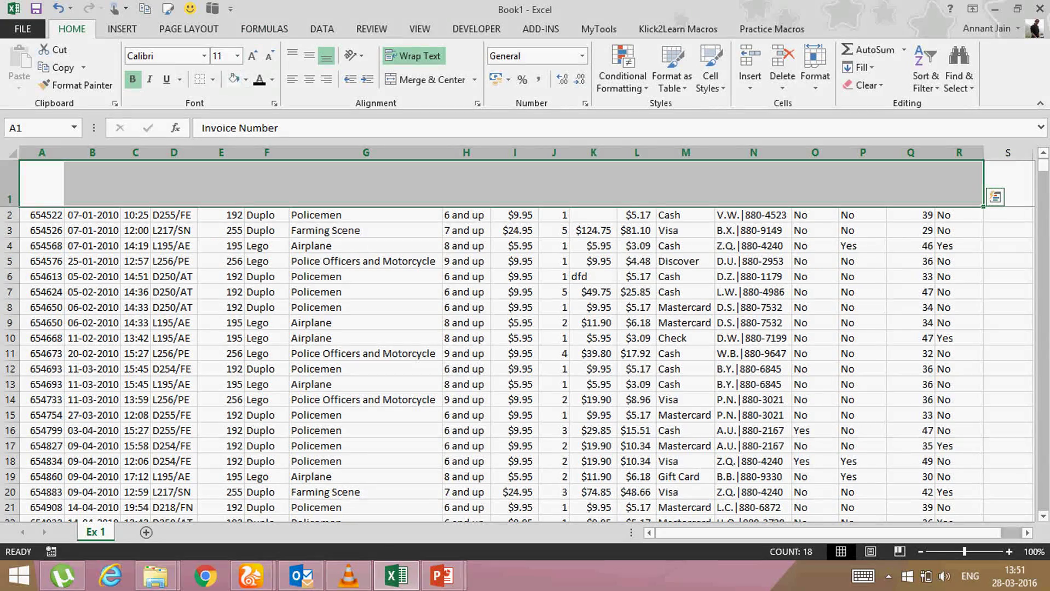
pyautogui.hotkey('alt', 'h')
pyautogui.press('f')
pyautogui.press('c')
pyautogui.press('a')
pyautogui.press('Down')
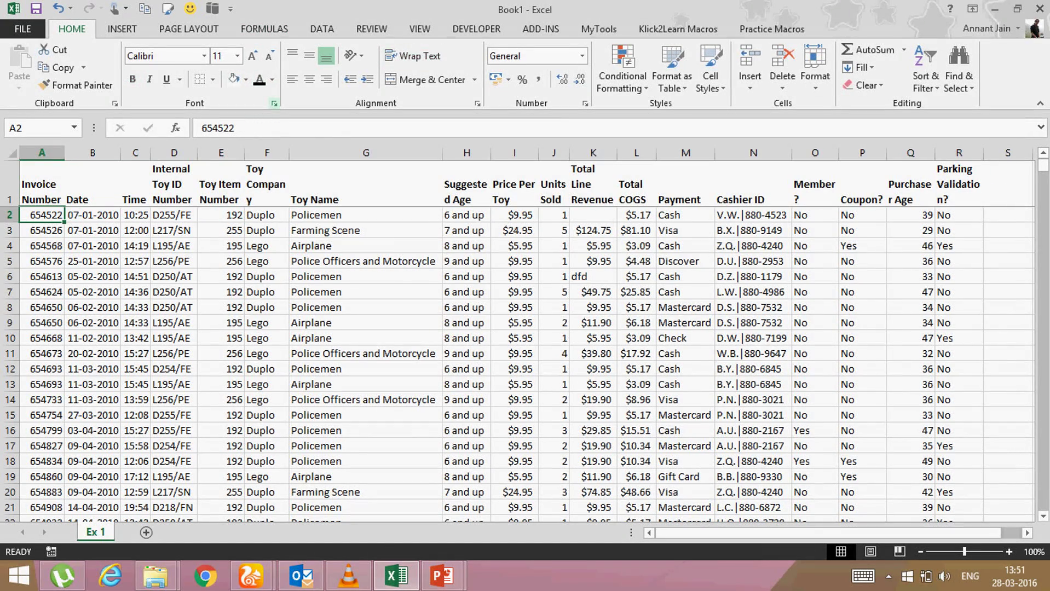
# - Run the FormatReport macro again on the unformatted table, starting at cell A1
pyautogui.press('Up')
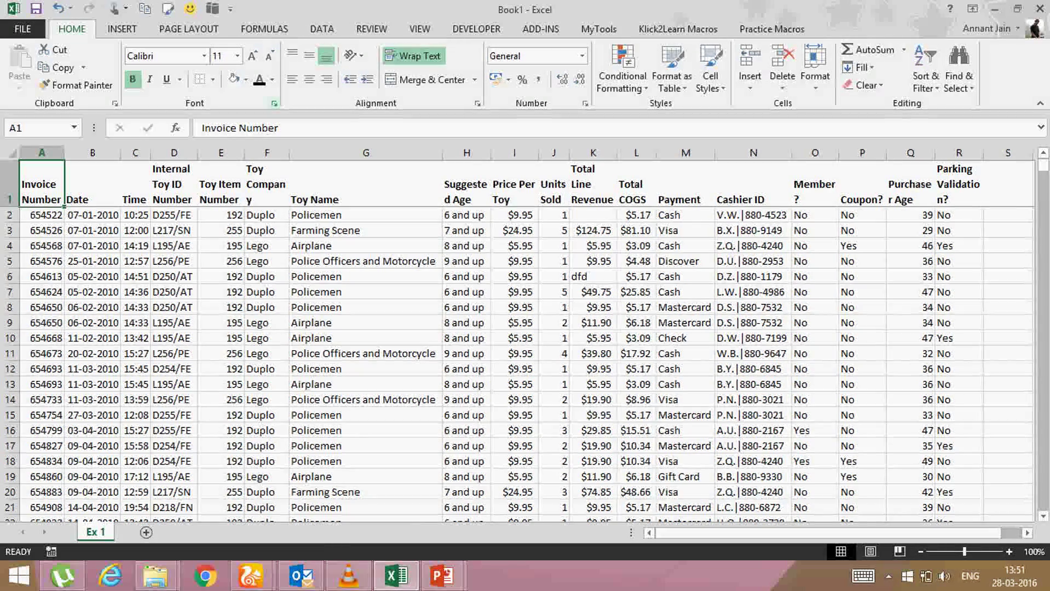
pyautogui.hotkey('ctrl', 'shift', 'f')
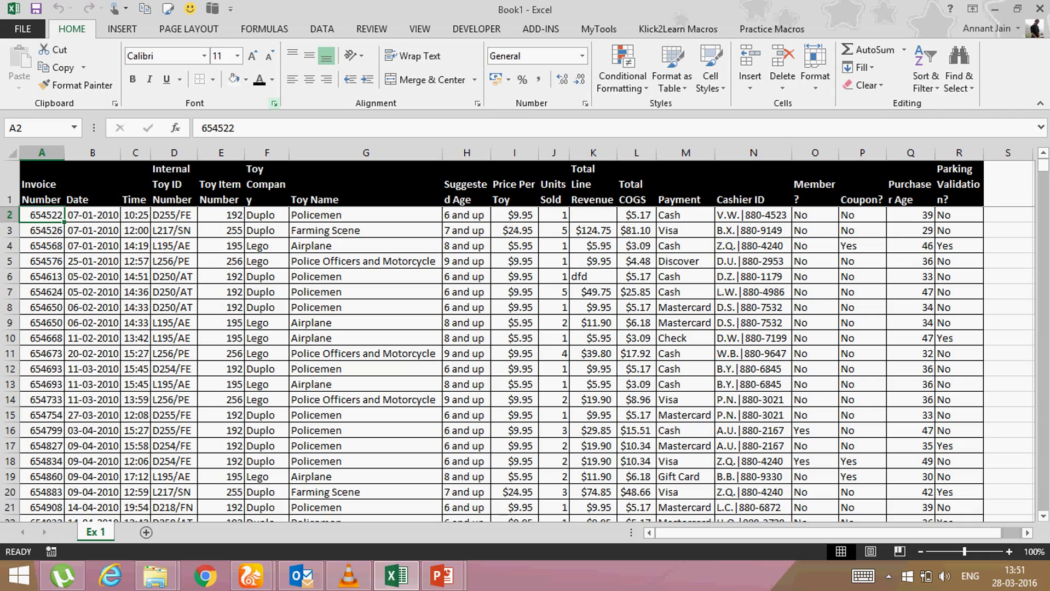